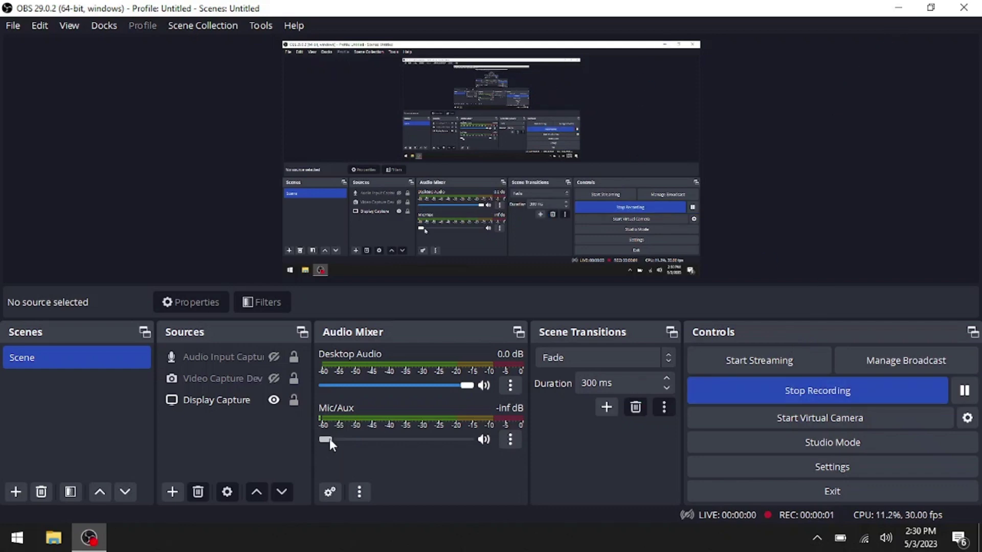
- Raise the OBS Mic/Aux level to 0.0 dB and minimize OBS
left_click_drag(328, 441, 574, 453)
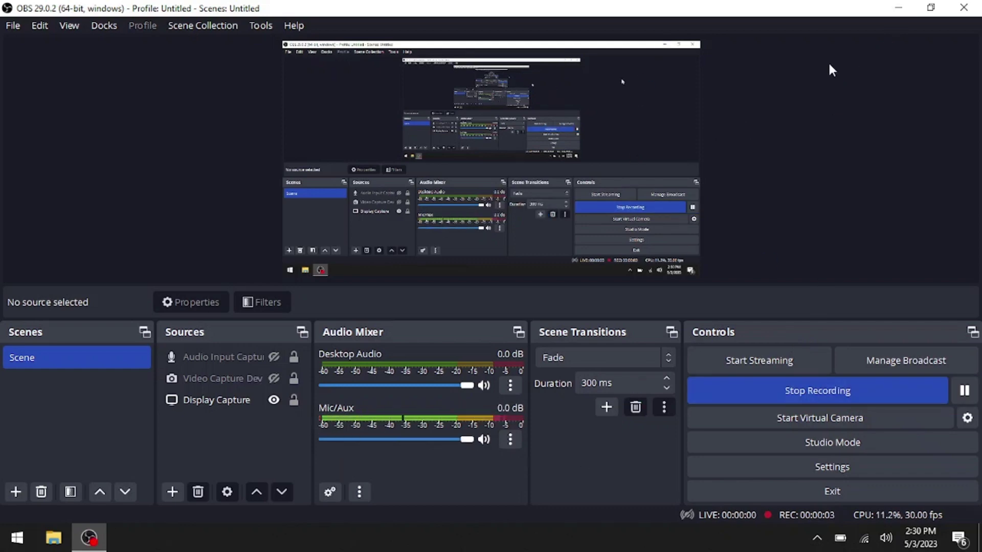
left_click(898, 8)
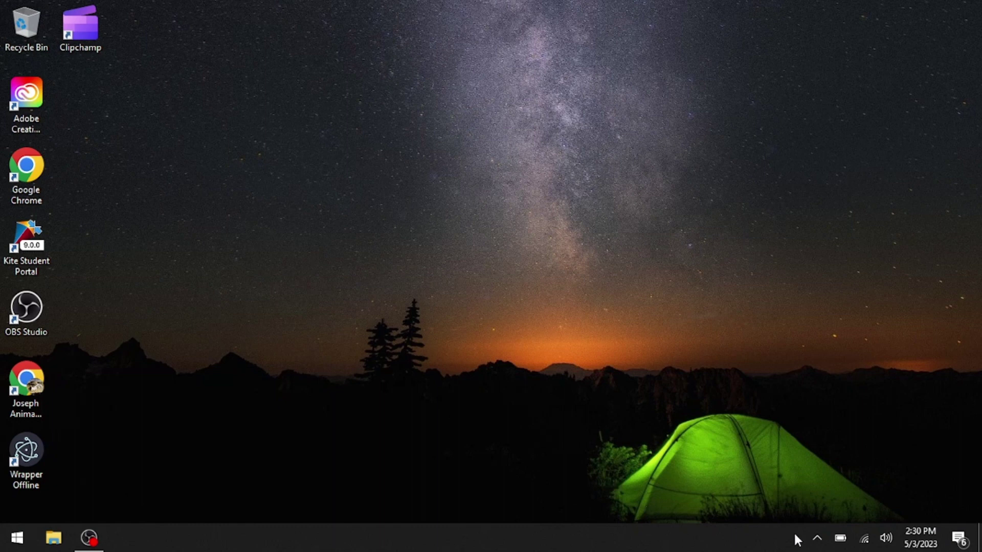
left_click(821, 545)
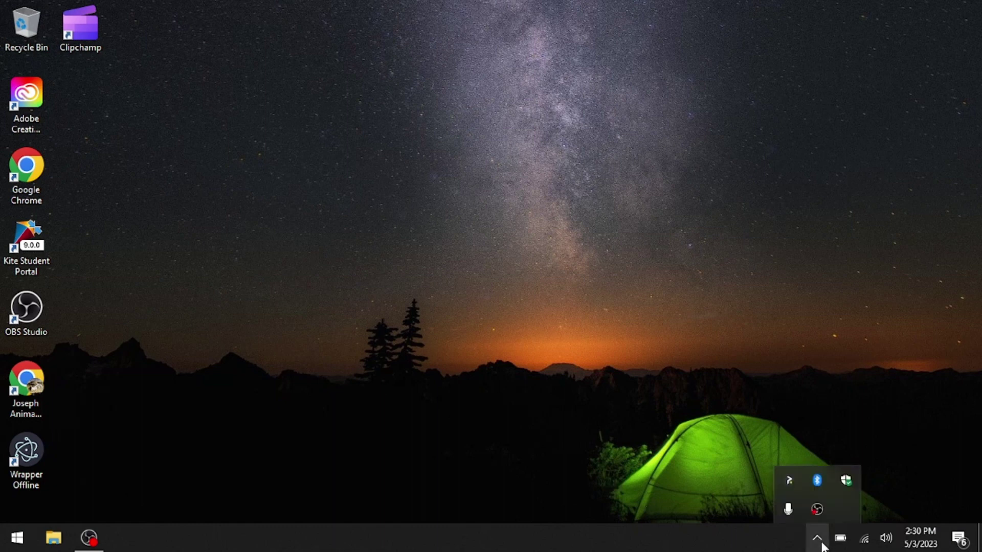
left_click(691, 476)
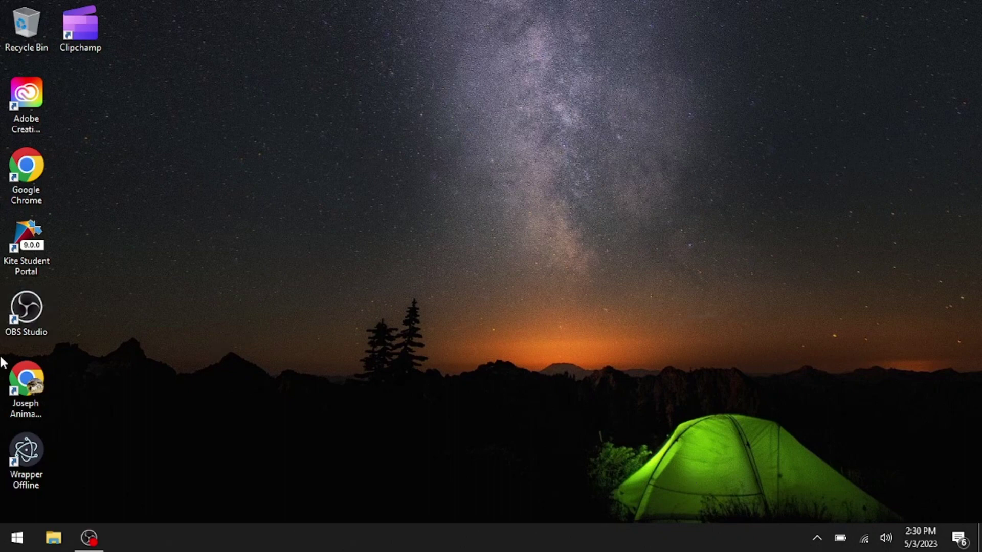
- Launch Chrome from its web app shortcut on the desktop
left_click(41, 410)
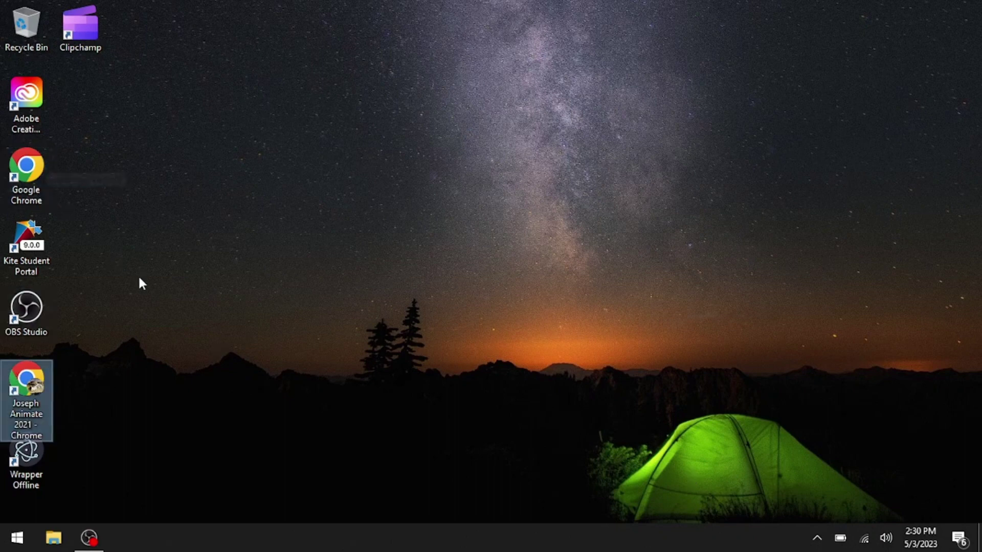
left_click(57, 407)
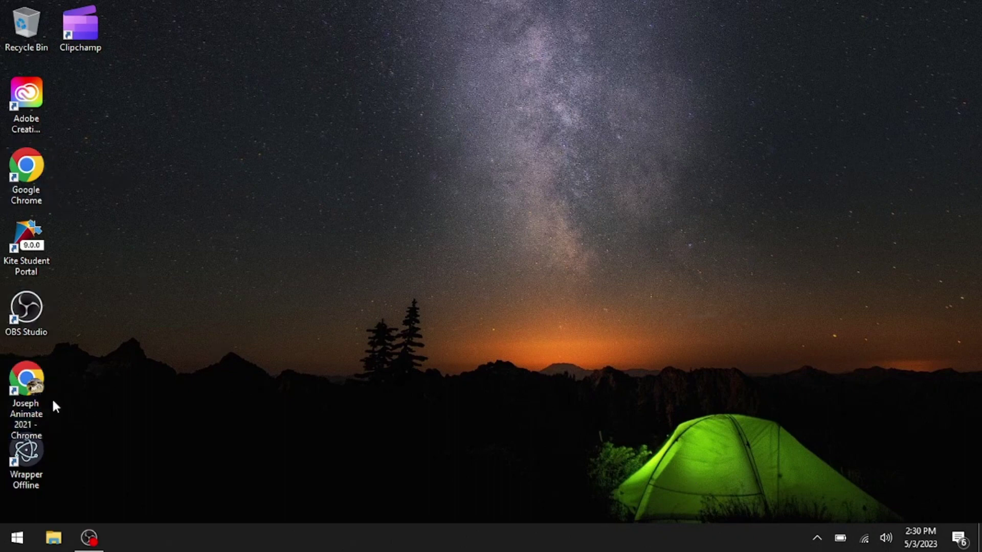
left_click(14, 387)
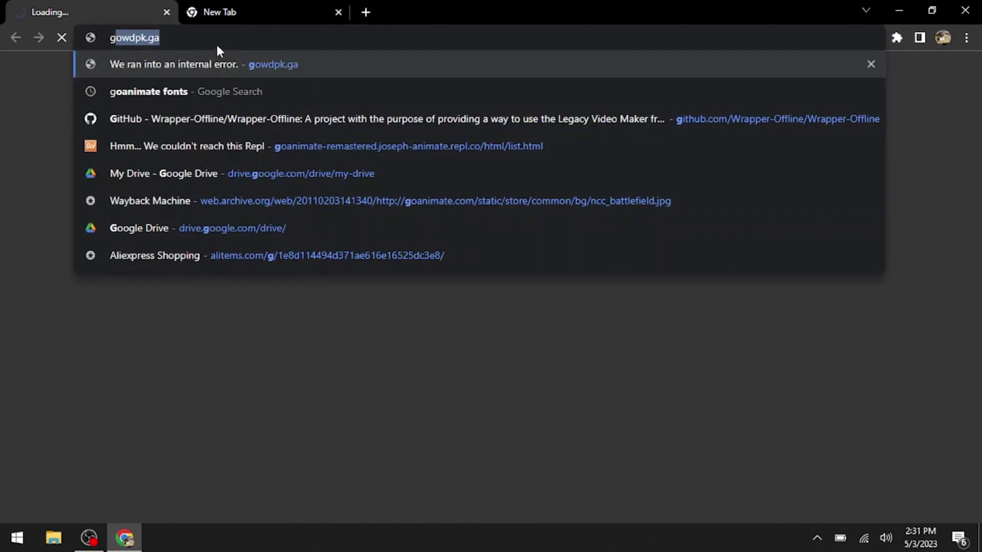
- Enter the GitHub address, starting with 'githu', in Chrome's address bar
type("ithub.com/Wrapper-Offline/Wrapper-Offline")
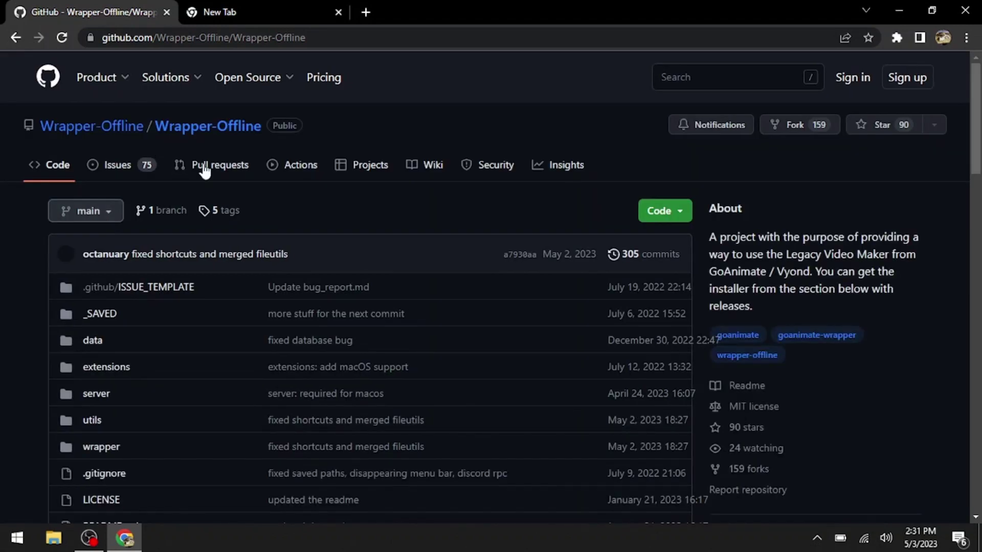
- Open merge commit 6cb96d5 of closed pull request #162, which restores VoiceForge voices
left_click(207, 171)
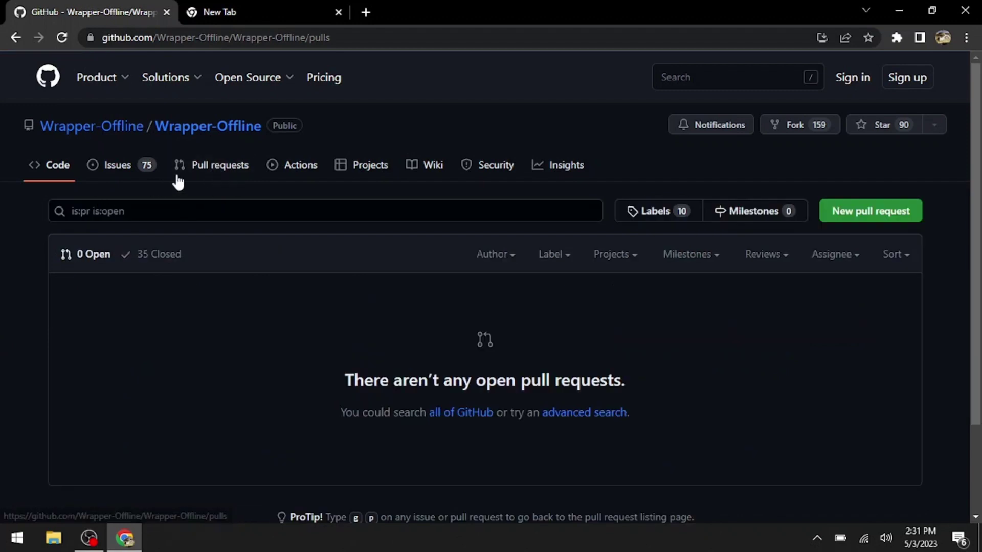
left_click(142, 256)
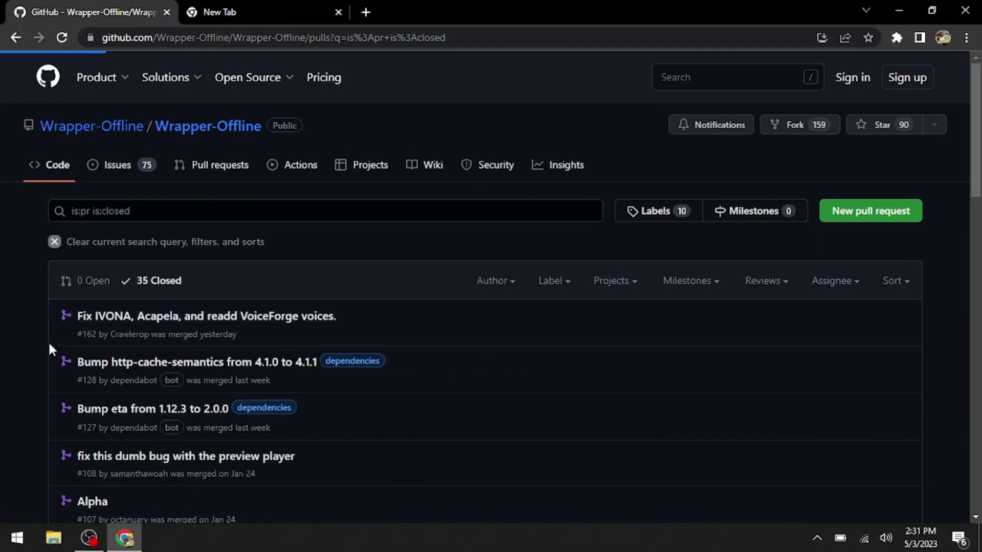
left_click(205, 317)
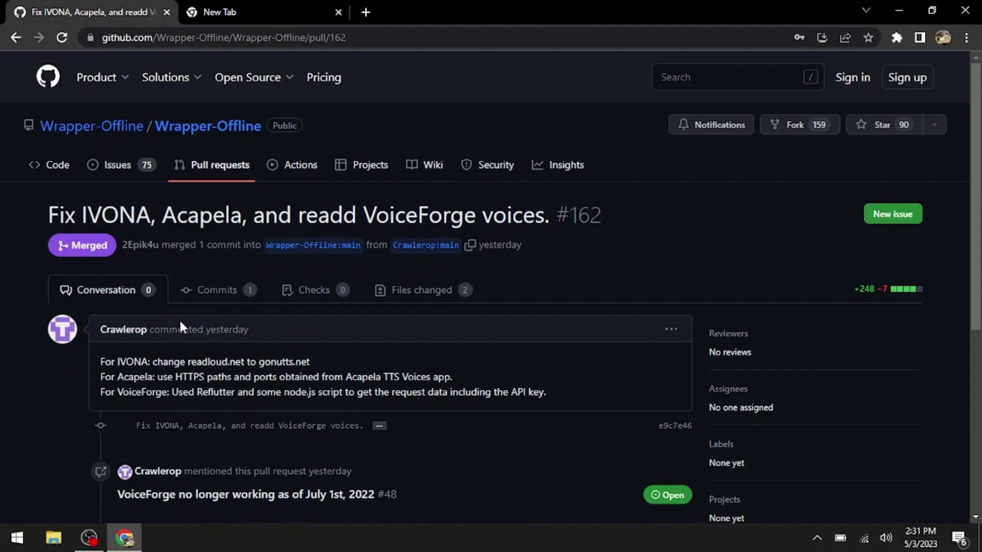
scroll(180, 322, "down", 5)
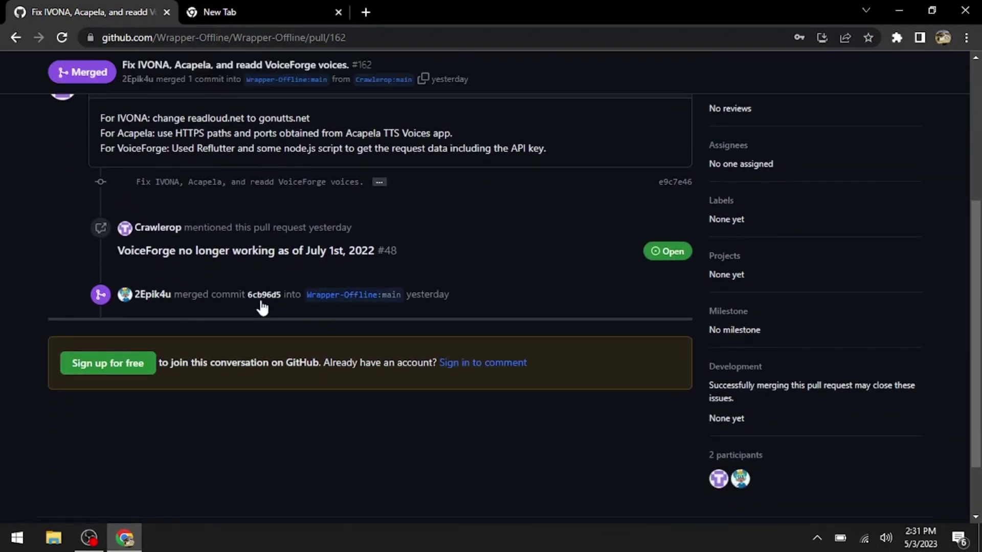
left_click(261, 295)
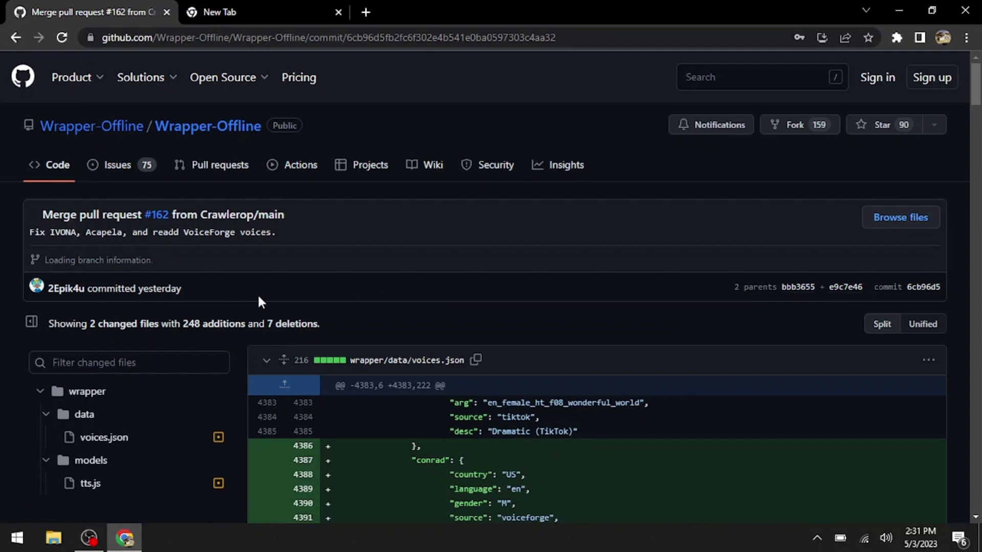
- Highlight the added voices.json entries in the diff, from conrad downward
scroll(238, 69, "down", 2)
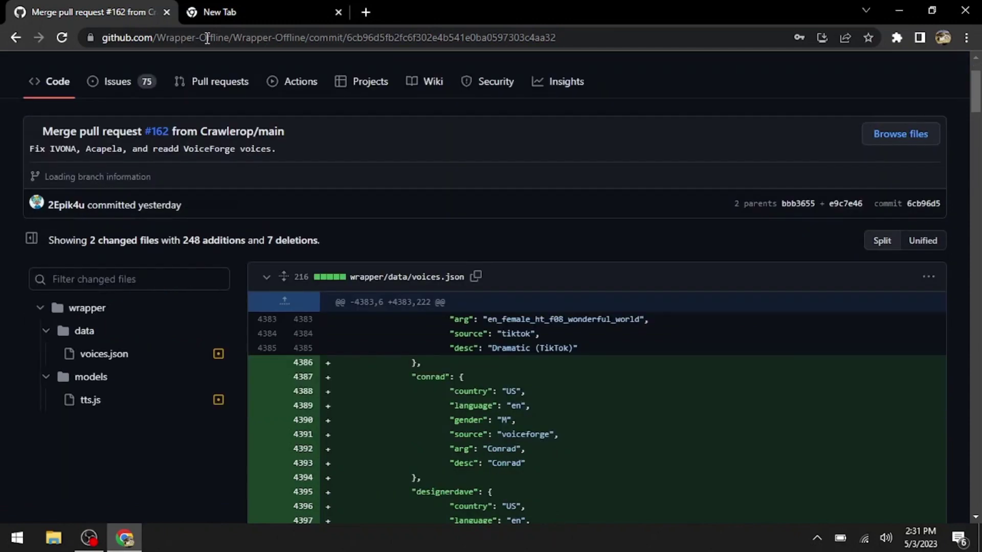
scroll(426, 341, "down", 10)
scroll(346, 59, "down", 10)
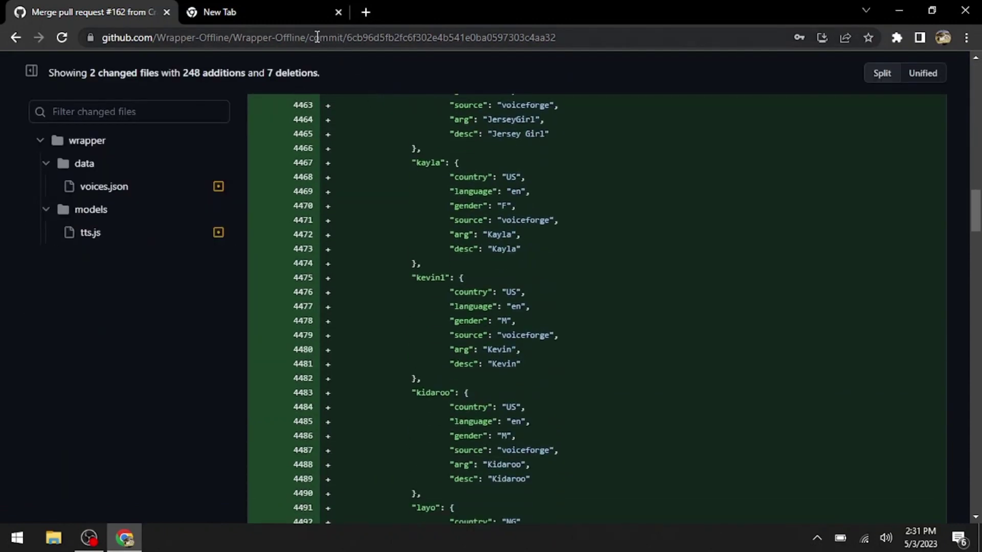
scroll(491, 286, "up", 15)
scroll(491, 287, "up", 6)
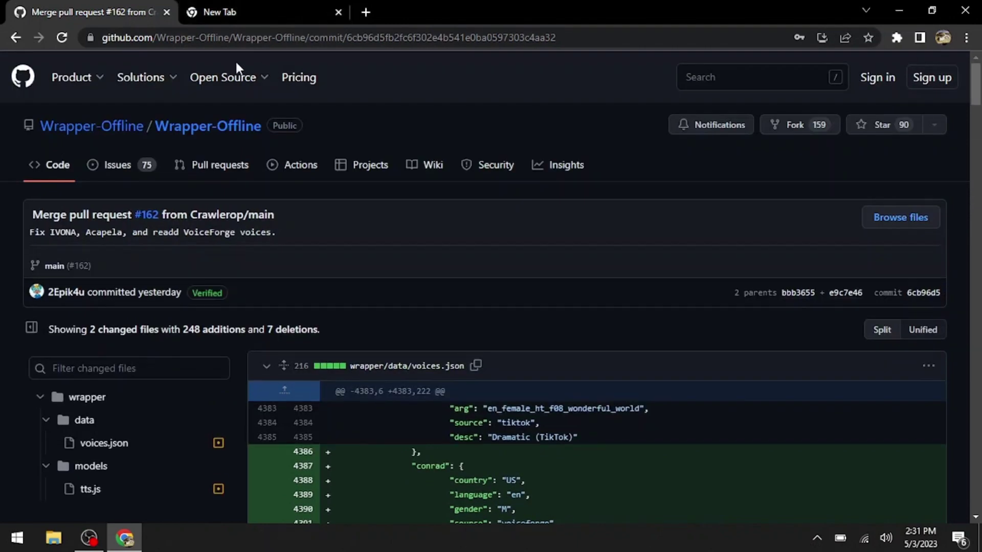
scroll(235, 62, "down", 3)
scroll(502, 286, "down", 1)
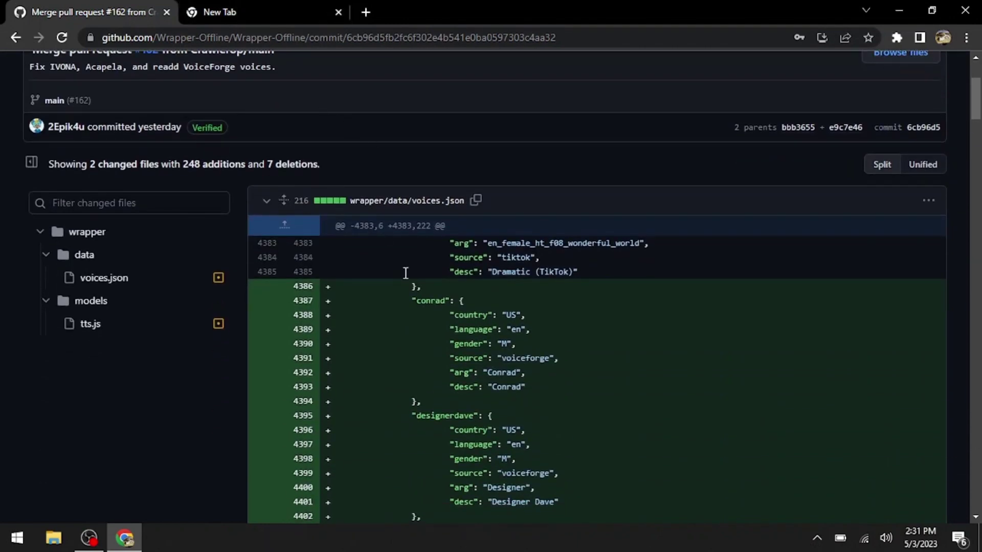
mouse_move(413, 284)
left_mouse_down()
mouse_move(475, 408)
mouse_move(464, 538)
left_mouse_up()
key("ctrl+c")
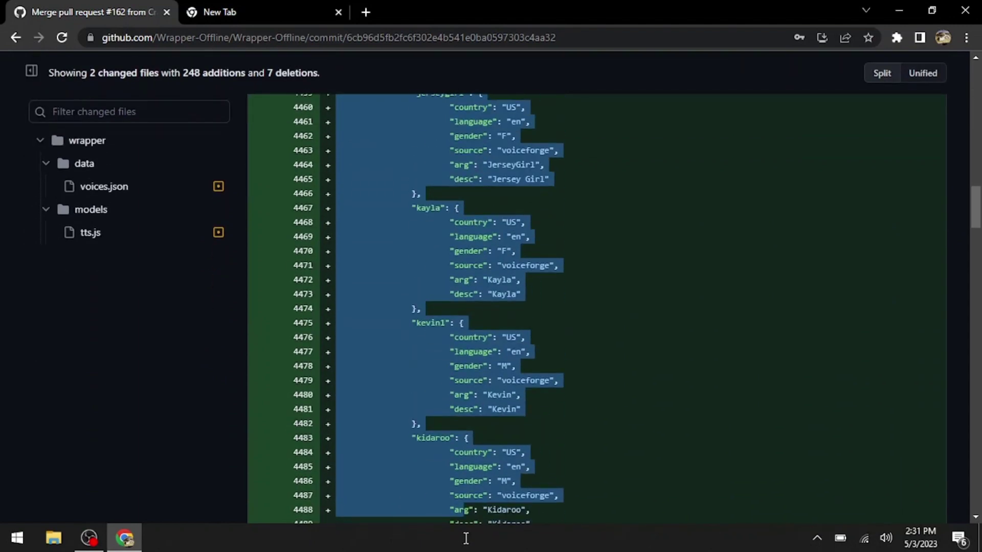
left_click_drag(464, 539, 473, 192)
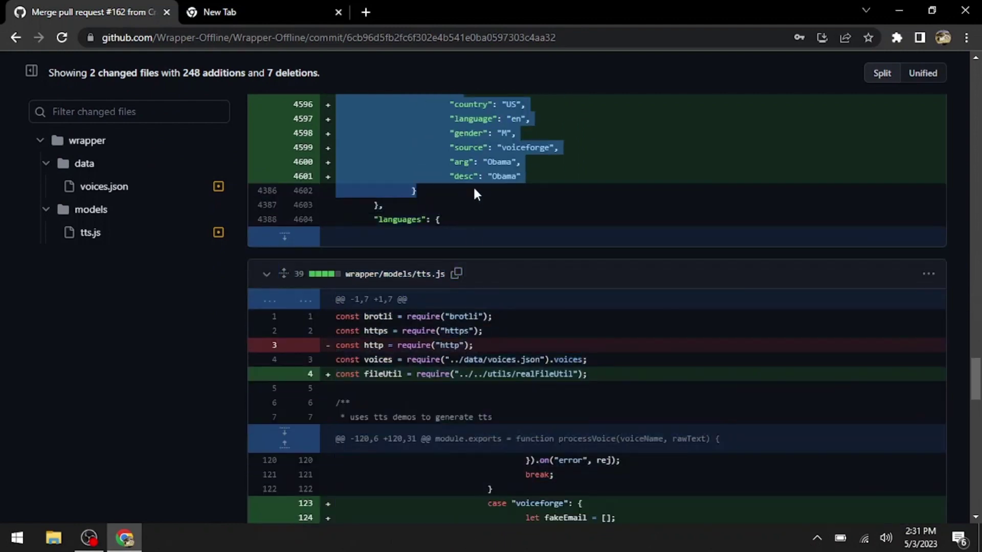
scroll(473, 190, "down", 20)
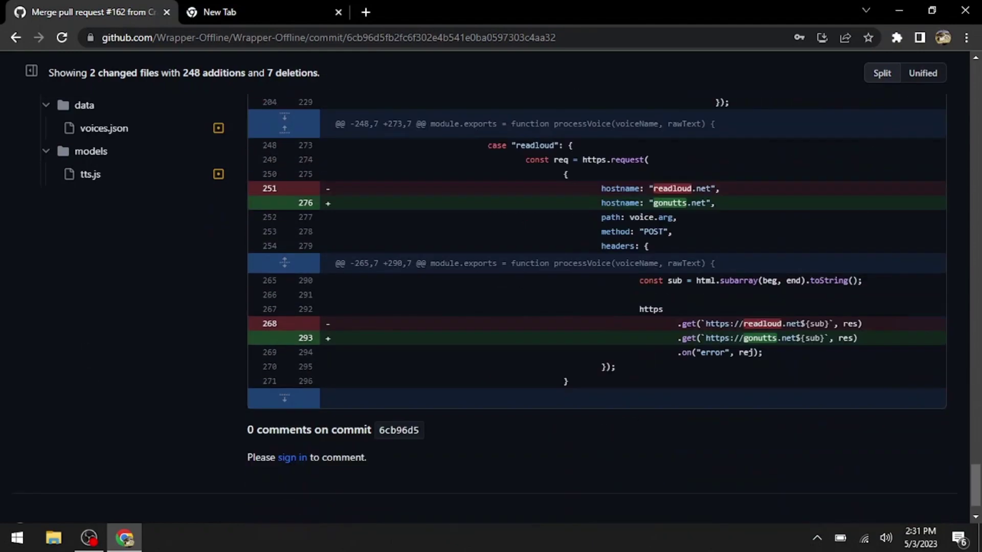
scroll(474, 190, "up", 15)
scroll(597, 309, "up", 15)
scroll(597, 309, "up", 3)
scroll(597, 309, "down", 5)
scroll(597, 309, "down", 2)
- Open voices.json from Downloads > wrapper-offline-win32-ia32 > resources > app > wrapper > data
left_click(53, 537)
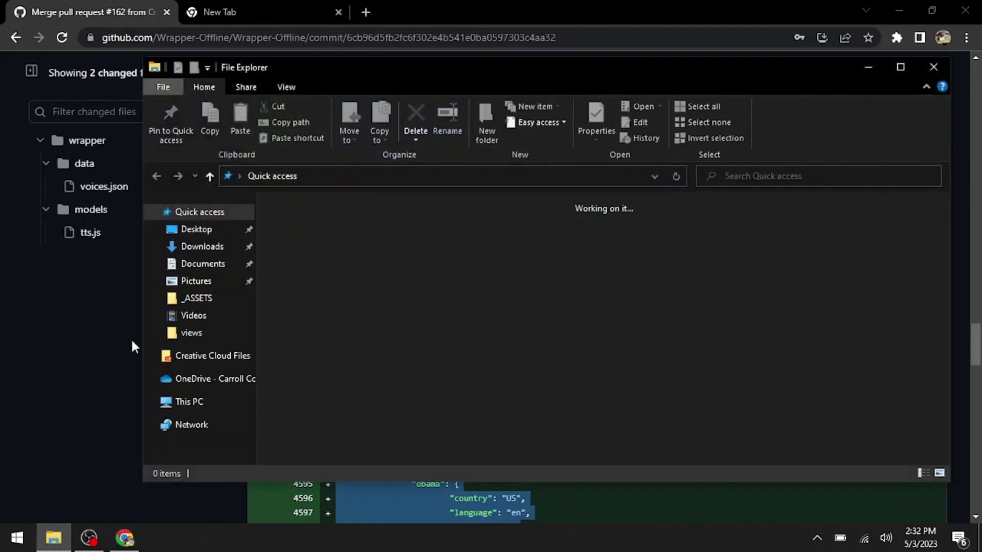
left_click(199, 247)
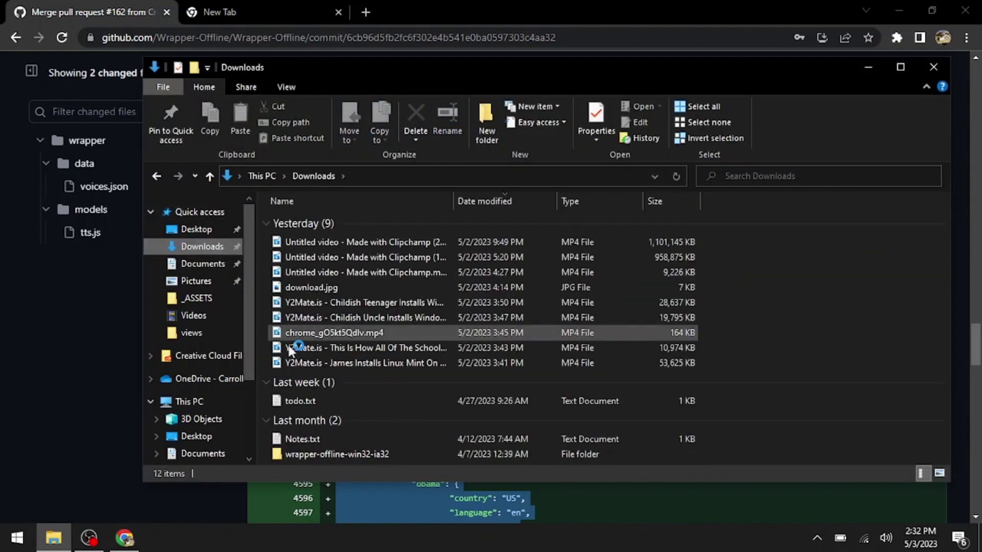
left_click(374, 456)
double_click(375, 456)
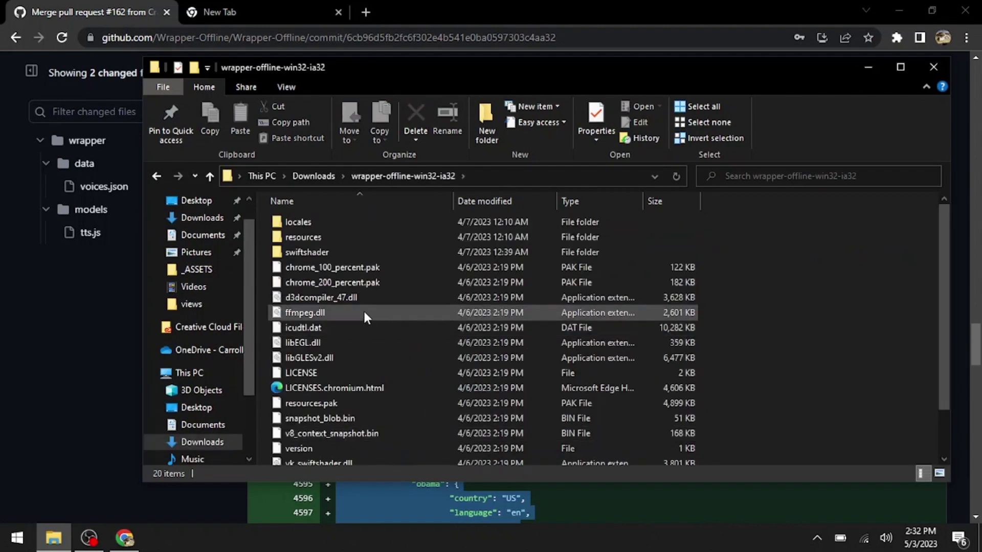
double_click(292, 239)
double_click(283, 223)
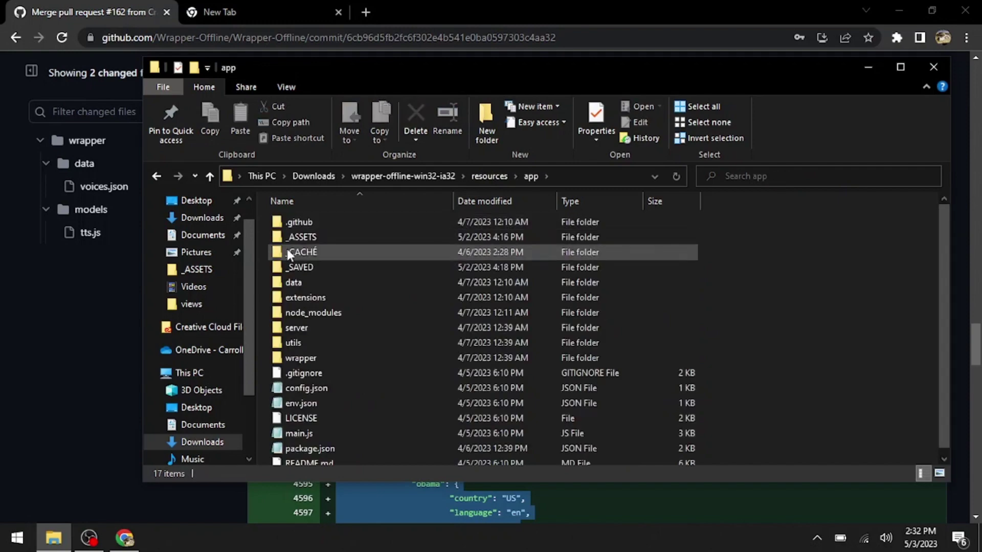
double_click(302, 356)
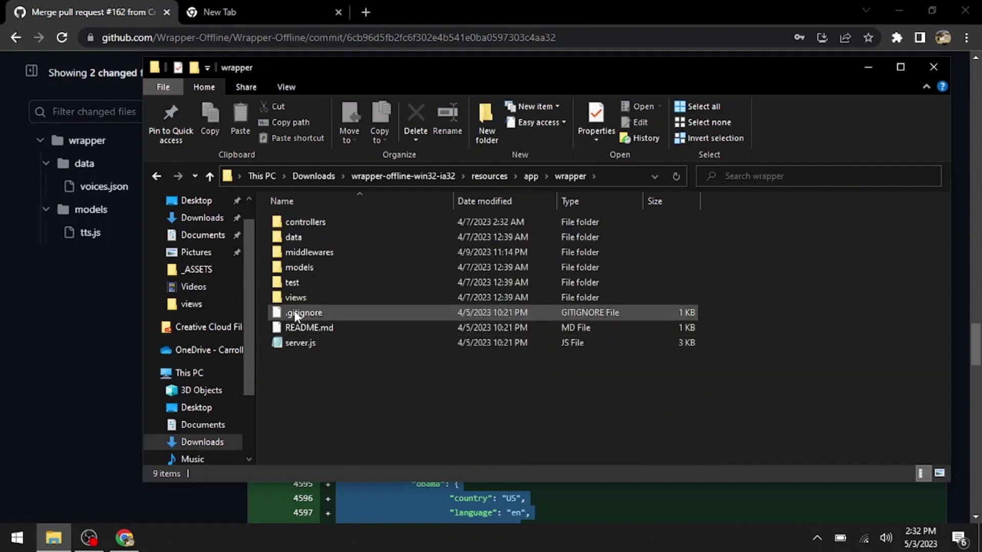
double_click(293, 269)
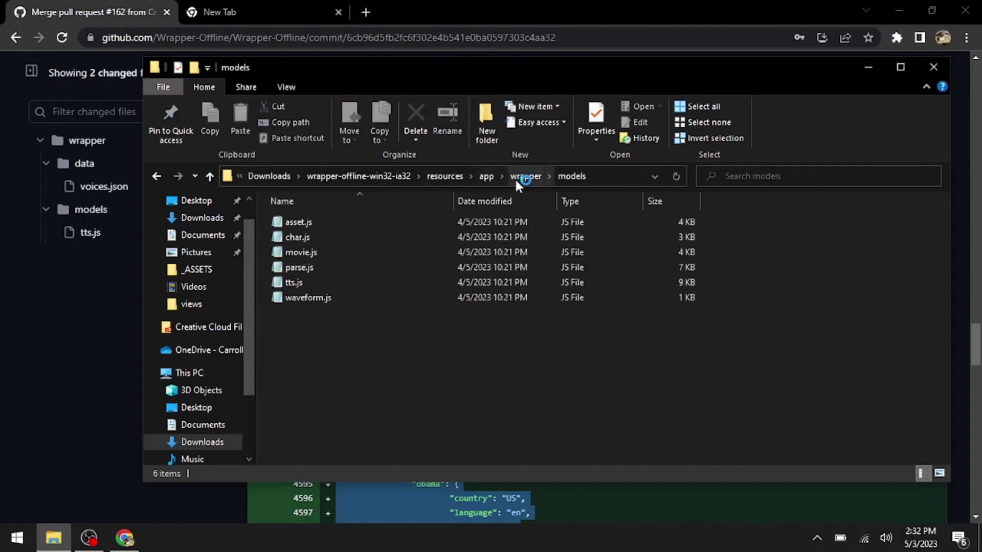
left_click(515, 177)
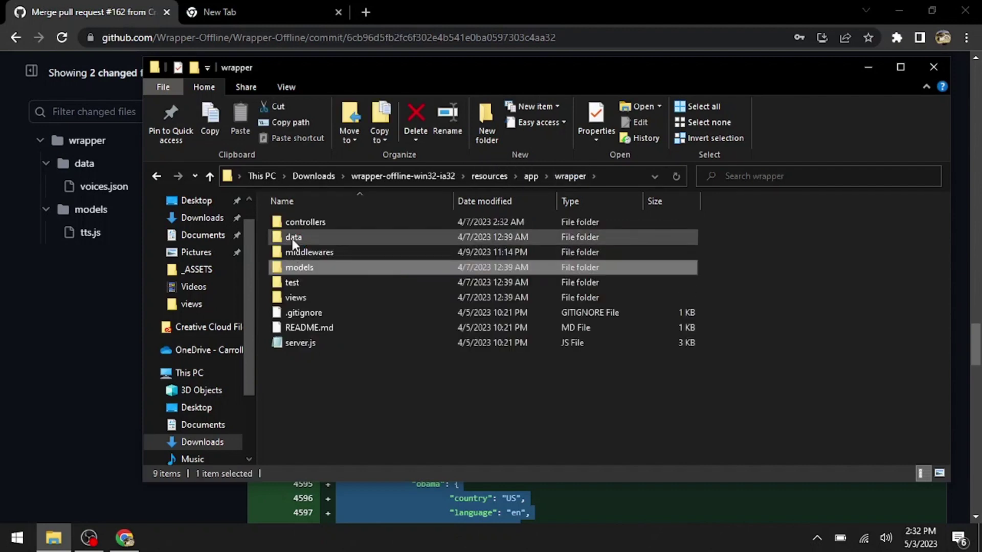
double_click(292, 238)
double_click(290, 254)
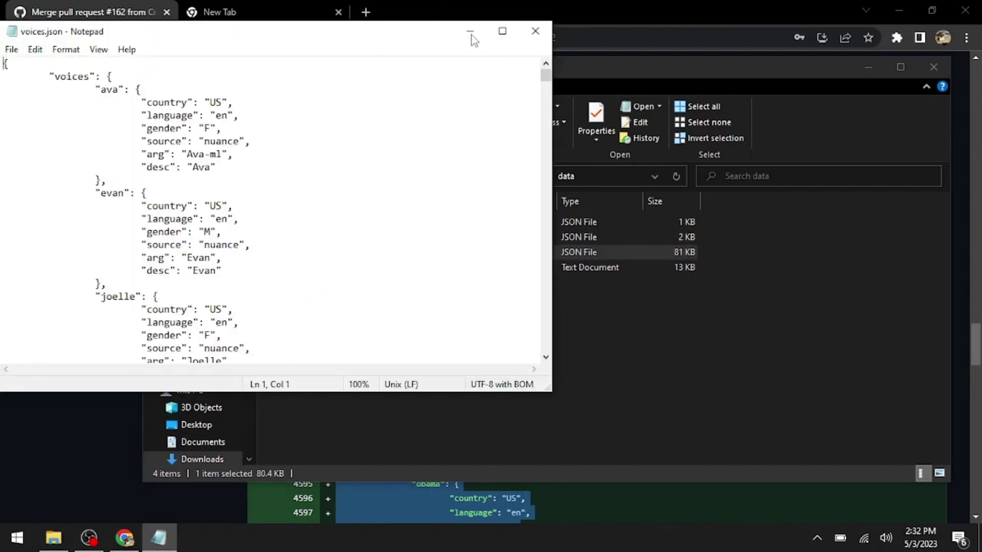
- Paste the VoiceForge voice entries after the we_do_a_little_trolling voice
left_click(502, 34)
left_click_drag(975, 49, 941, 467)
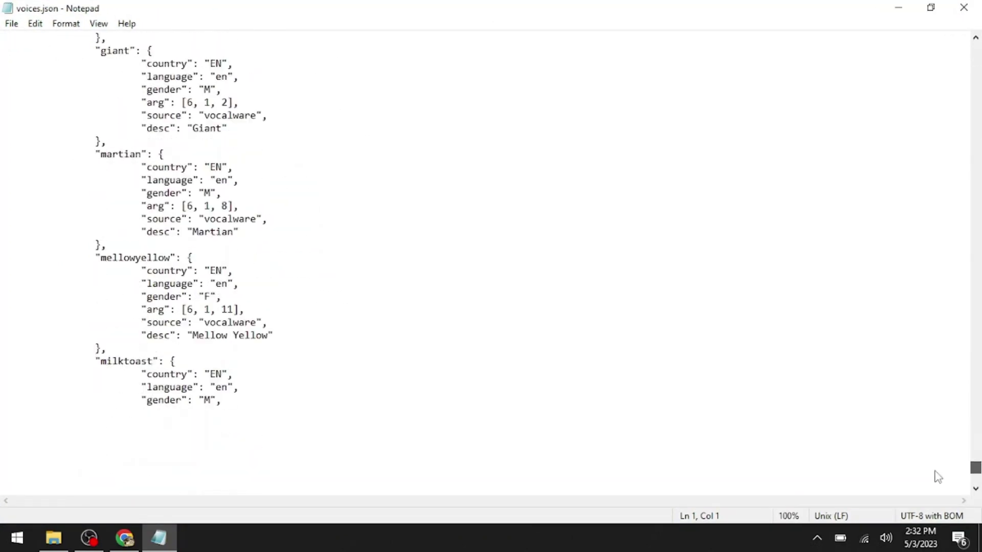
left_click_drag(941, 467, 927, 489)
scroll(468, 264, "up", 5)
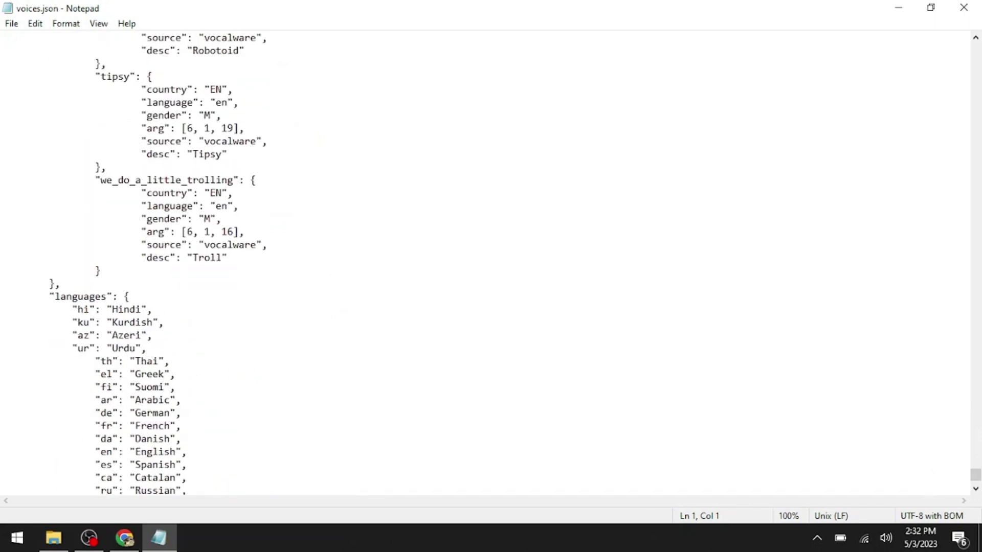
left_click(96, 270)
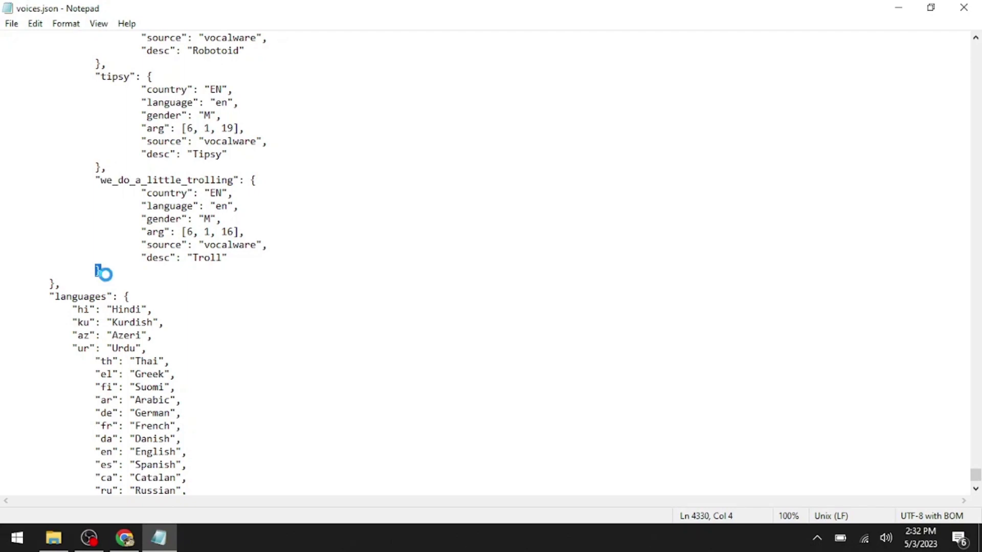
key("ctrl+v")
- Review the pasted voice entries and save voices.json
scroll(491, 263, "up", 2)
scroll(491, 264, "up", 9)
scroll(491, 264, "up", 6)
scroll(491, 264, "up", 5)
scroll(491, 264, "up", 4)
scroll(491, 264, "up", 5)
scroll(491, 264, "up", 5)
scroll(491, 264, "up", 4)
scroll(491, 264, "up", 5)
scroll(491, 264, "up", 3)
scroll(491, 264, "up", 7)
scroll(491, 264, "up", 1)
scroll(491, 264, "up", 3)
scroll(491, 263, "up", 3)
scroll(491, 264, "up", 1)
scroll(491, 264, "up", 8)
scroll(491, 264, "up", 3)
scroll(491, 264, "up", 4)
scroll(491, 264, "up", 4)
scroll(491, 264, "up", 2)
scroll(491, 264, "up", 1)
scroll(491, 264, "down", 10)
scroll(491, 264, "down", 1)
scroll(491, 264, "down", 4)
scroll(491, 264, "down", 4)
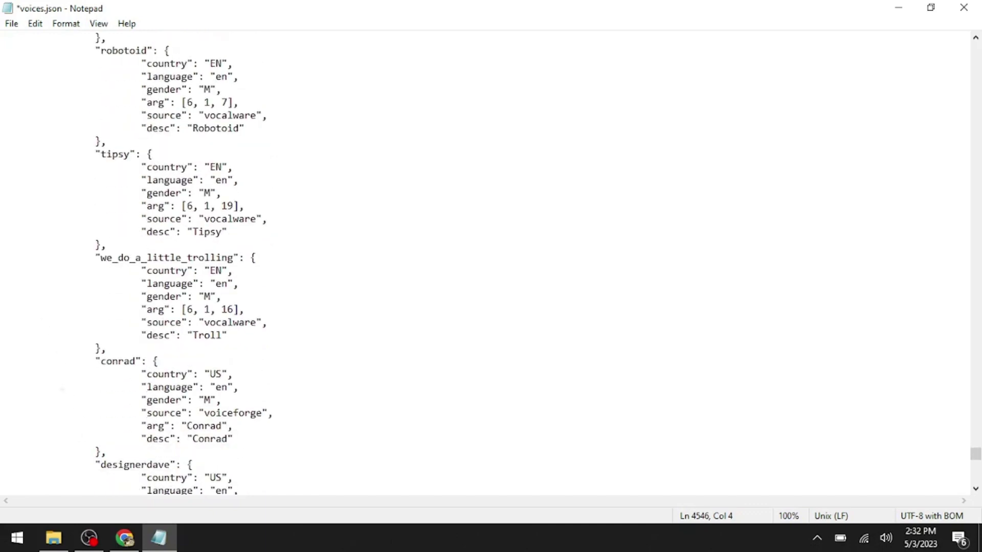
scroll(491, 264, "down", 3)
left_click(11, 24)
left_click(31, 88)
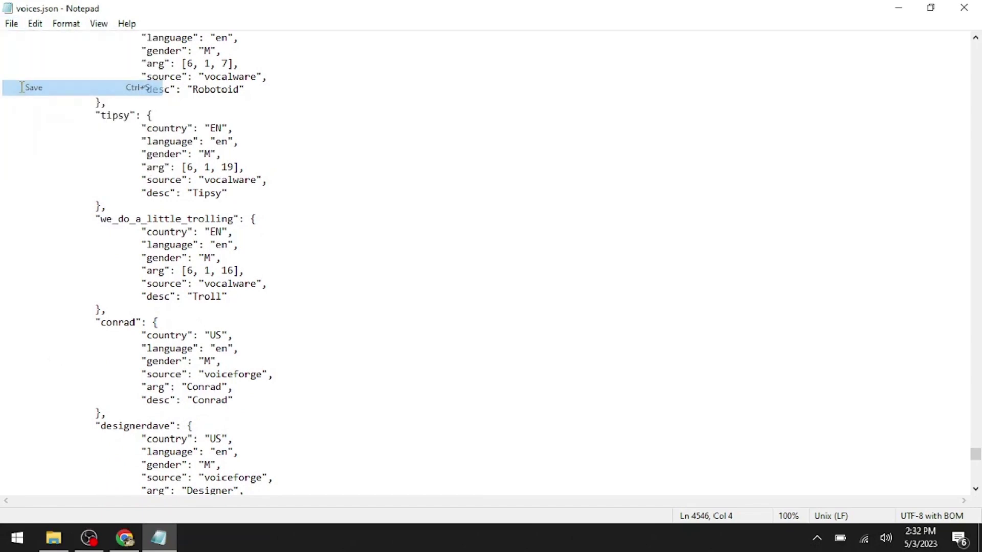
- Minimize Notepad and File Explorer to look over the commit diff
left_click(899, 7)
left_click(876, 72)
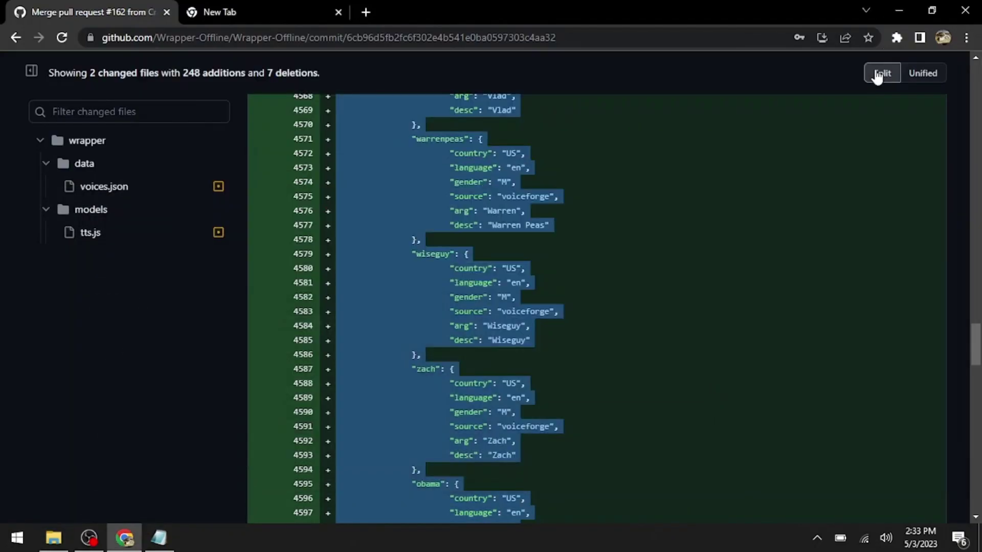
scroll(596, 307, "down", 5)
scroll(597, 307, "down", 3)
scroll(597, 307, "up", 3)
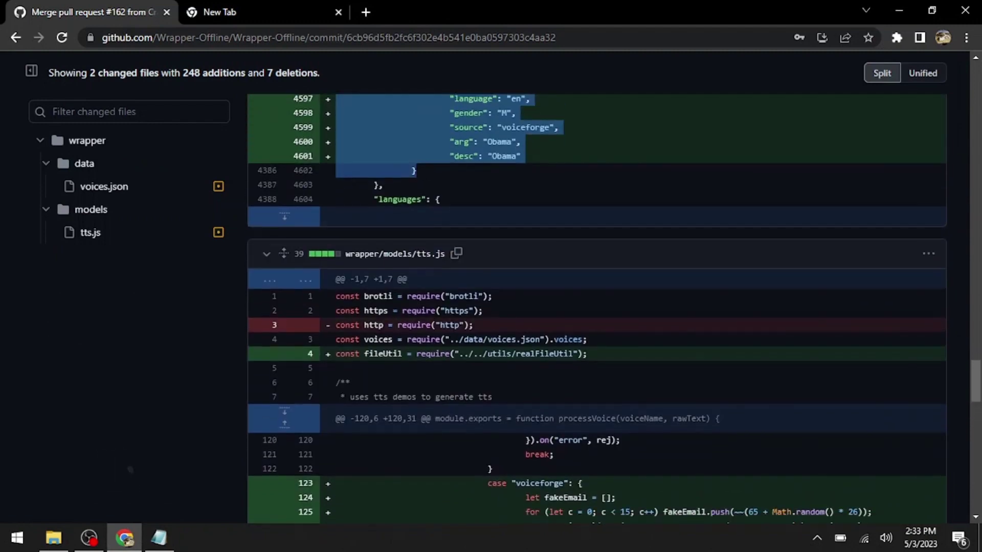
scroll(78, 341, "down", 1)
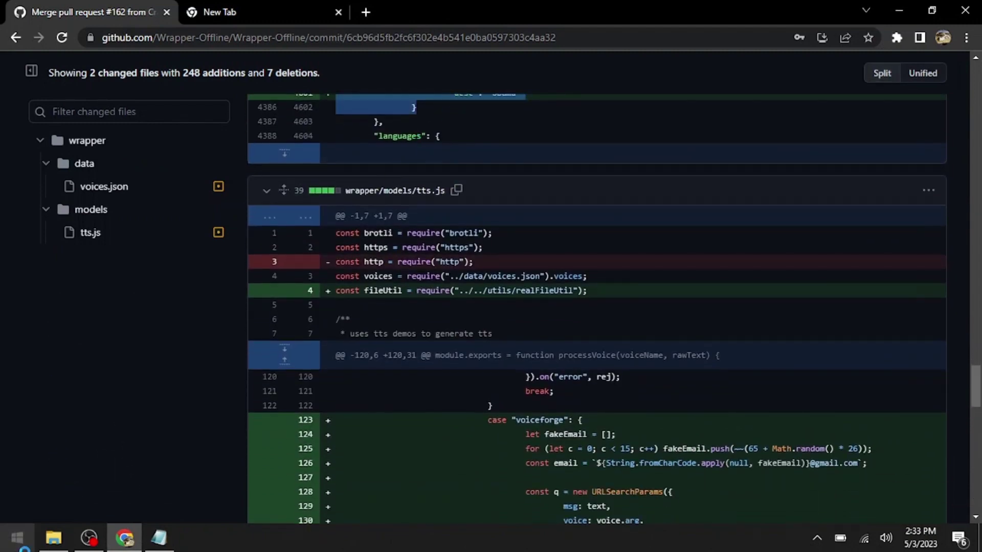
- Go to the wrapper models folder and dismiss tts.js's blocked-file security warning
left_click(53, 537)
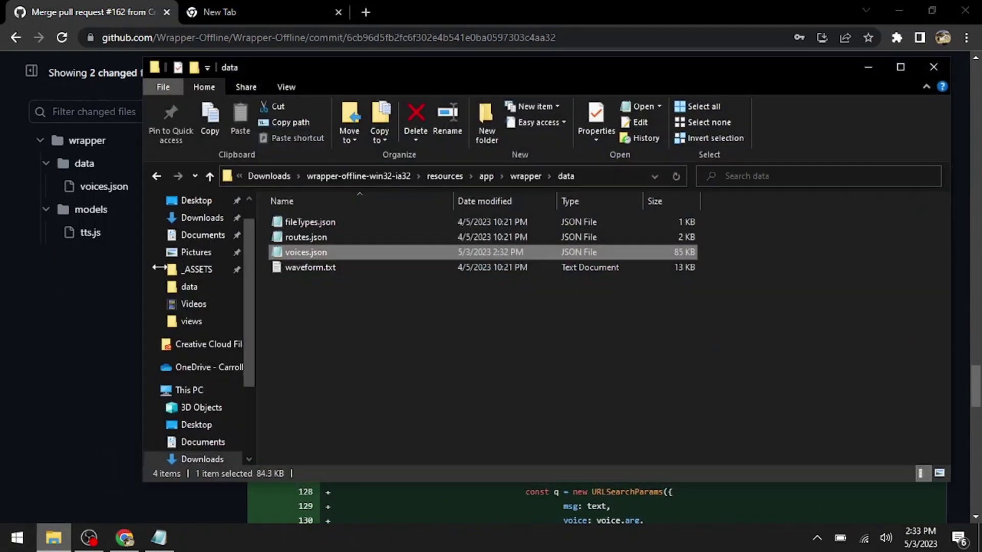
left_click(525, 176)
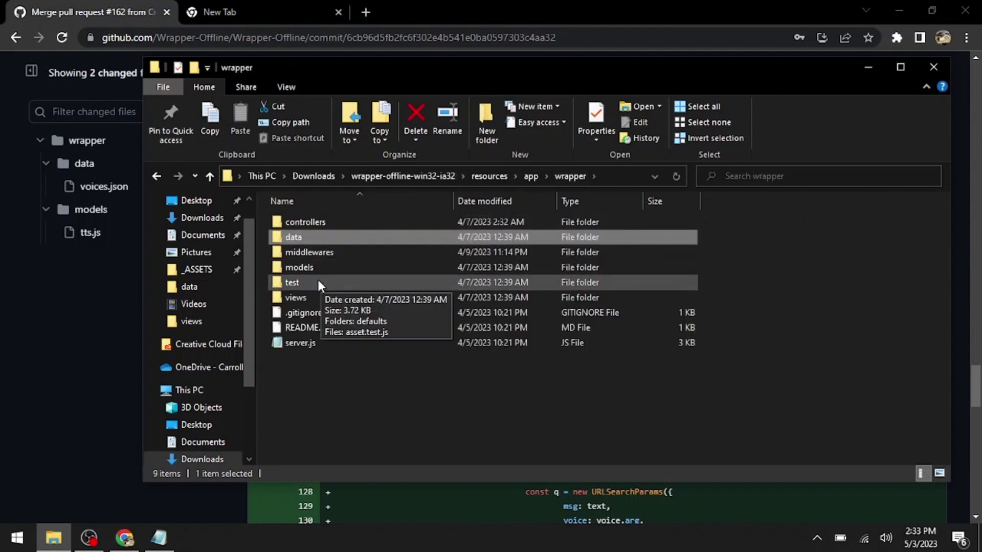
double_click(300, 268)
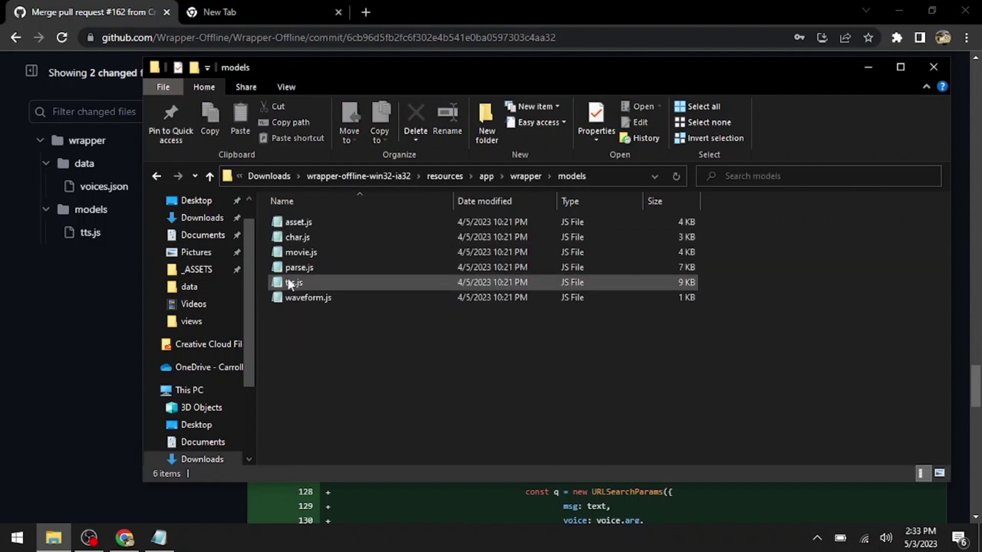
double_click(290, 282)
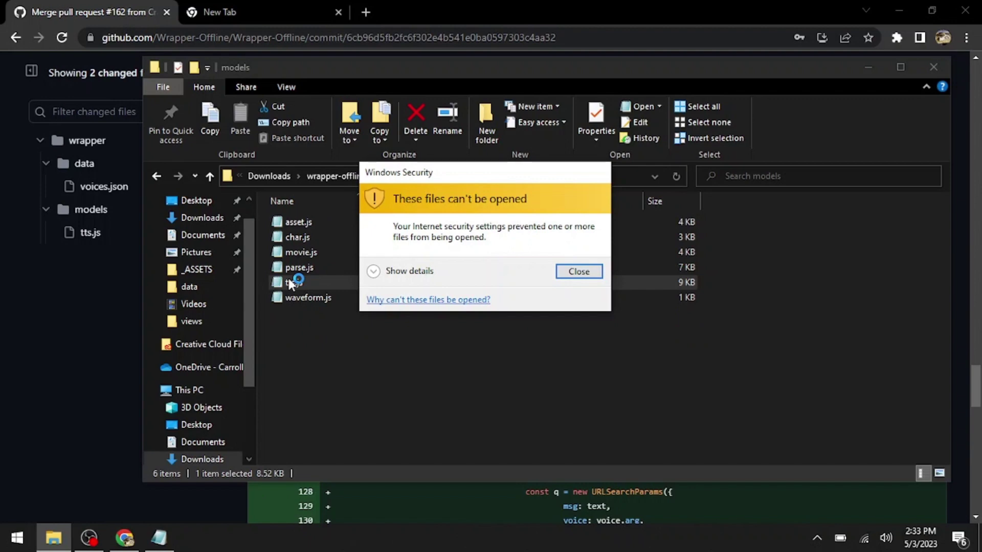
left_click(576, 272)
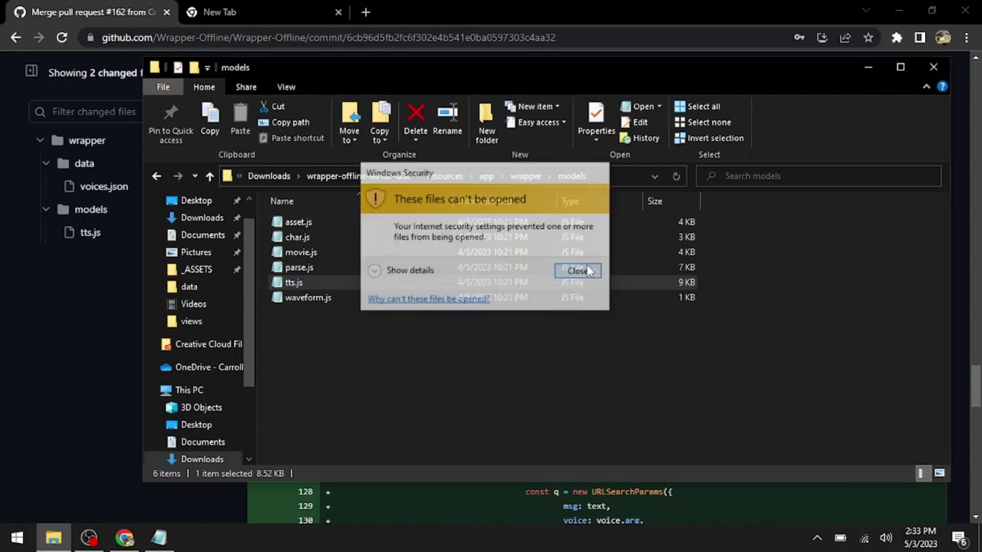
- Rename tts.js to tts.txt and open it in Notepad
right_click(299, 283)
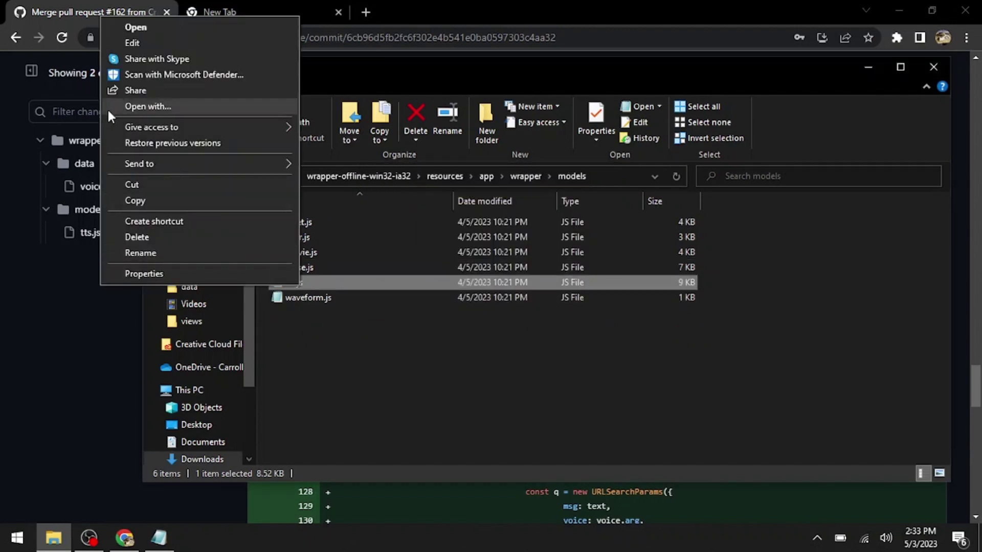
left_click(148, 249)
left_click(314, 281)
type("tts.tx")
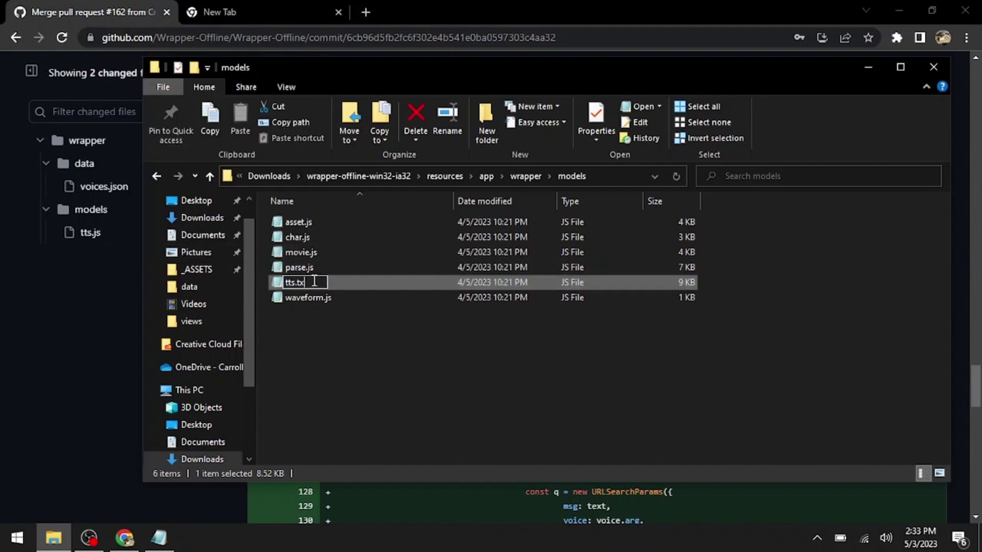
type("t")
key("Return")
left_click(557, 275)
double_click(335, 284)
- Replace tts.txt's const http require line with the diff's fileUtil require line
left_click(49, 431)
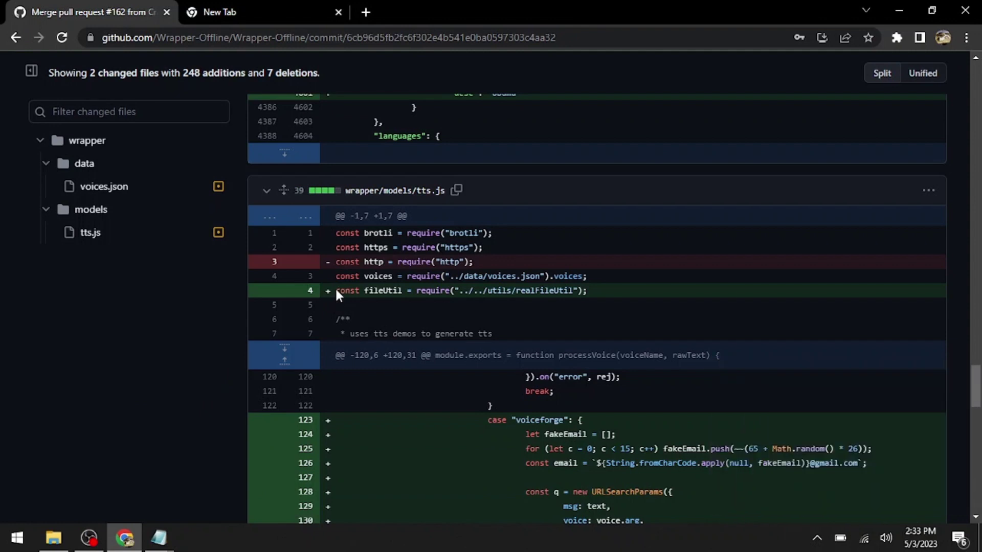
left_click_drag(336, 290, 601, 293)
key("ctrl+c")
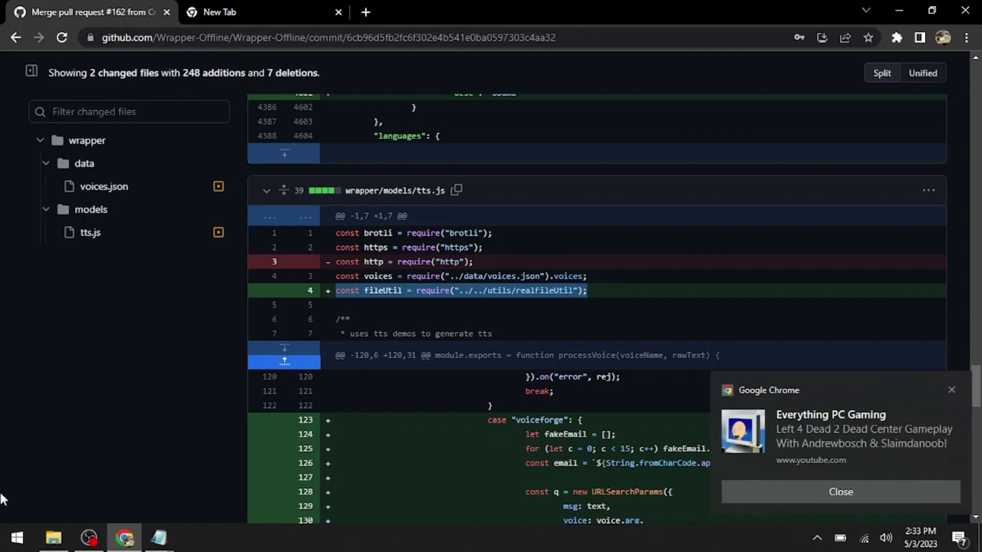
mouse_move(158, 538)
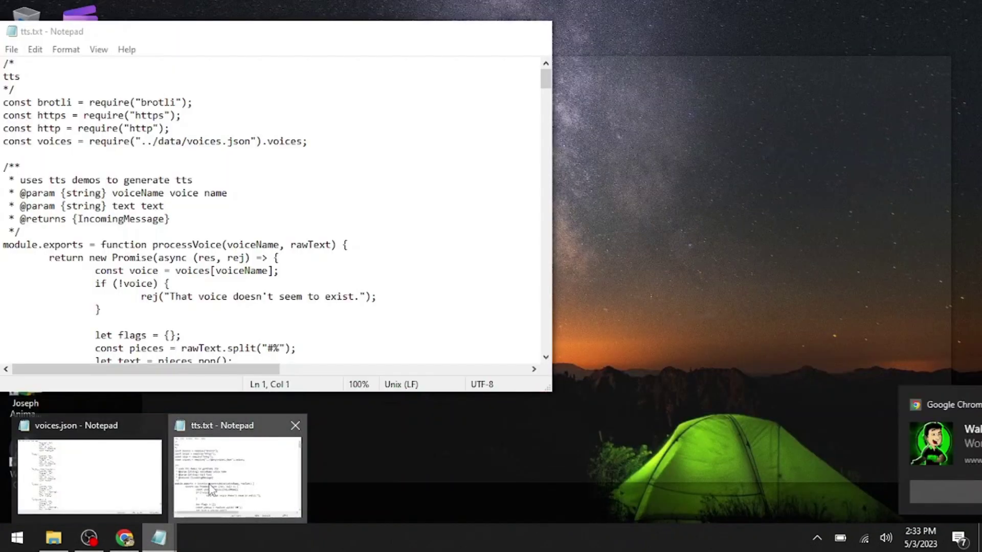
left_click(236, 476)
left_click_drag(173, 128, 2, 128)
key("ctrl+v")
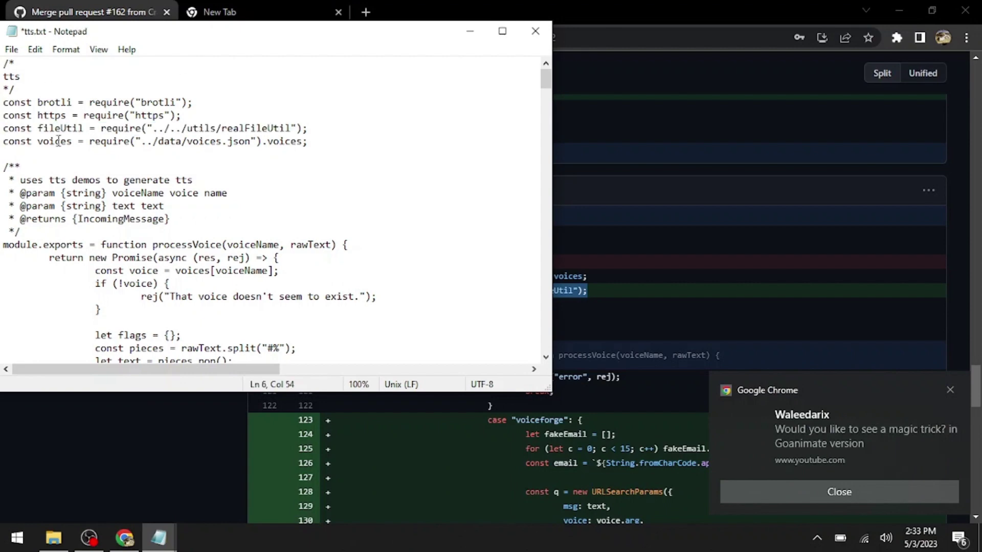
left_click(137, 417)
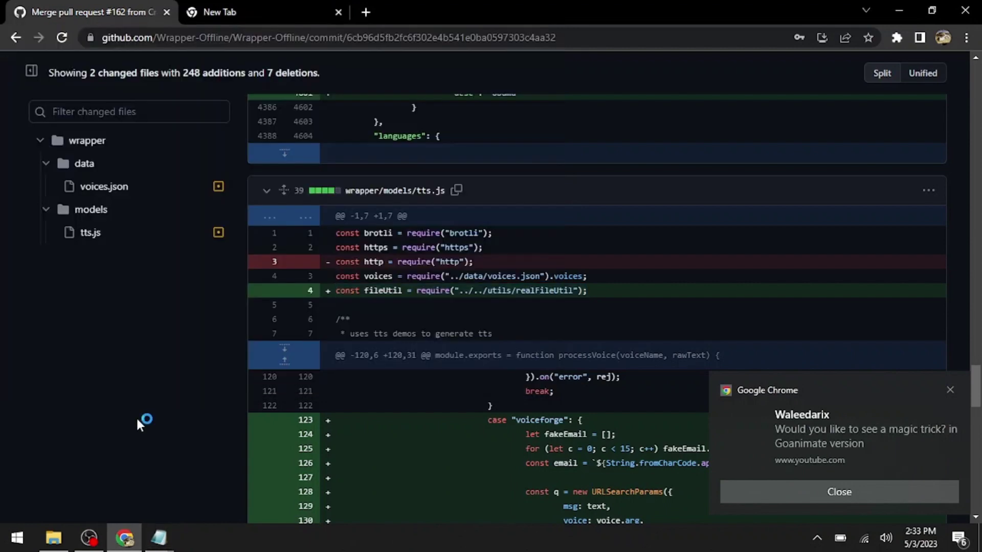
scroll(155, 426, "down", 5)
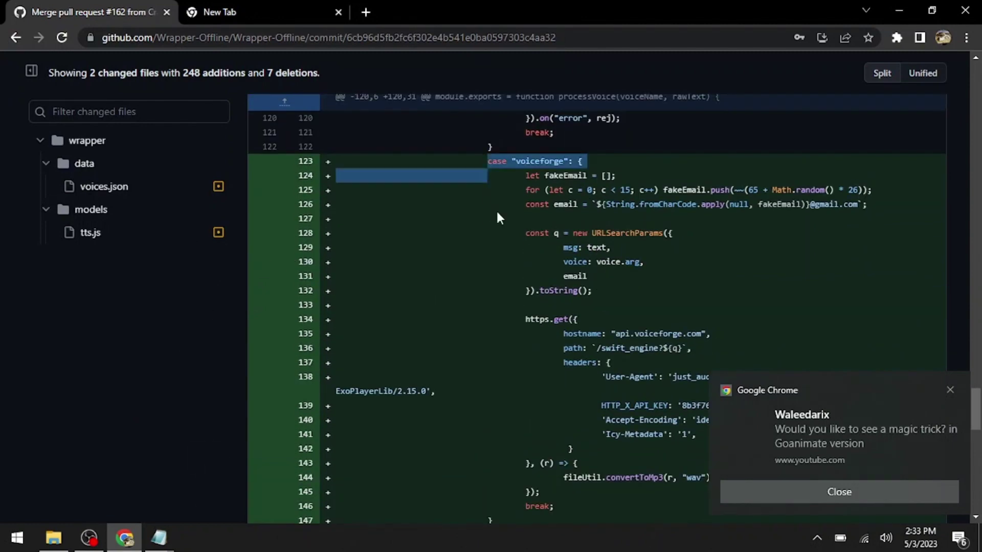
- Copy the added voiceforge case block (diff lines 123–147), then bring tts.txt forward
mouse_move(508, 243)
left_mouse_down()
mouse_move(542, 389)
mouse_move(548, 349)
left_mouse_up()
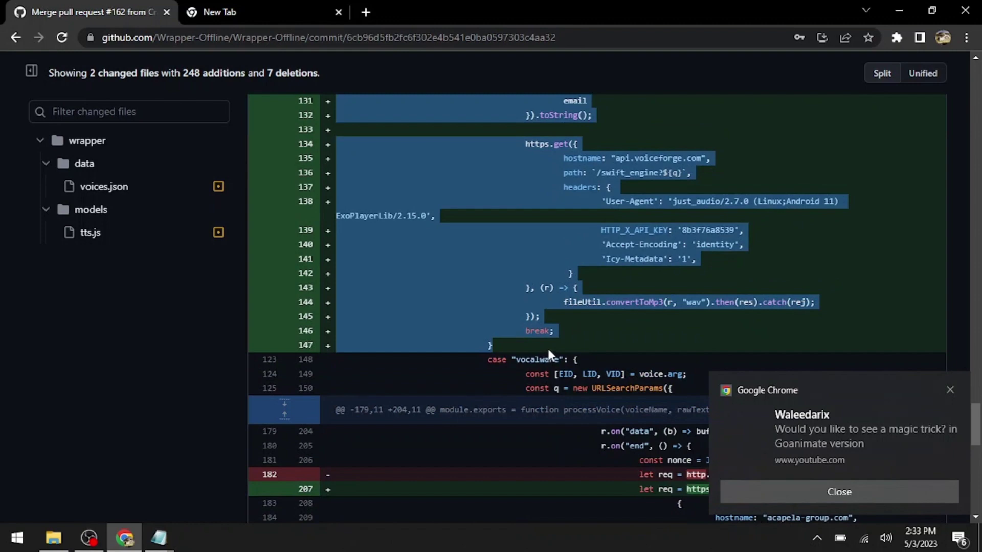
left_click(944, 386)
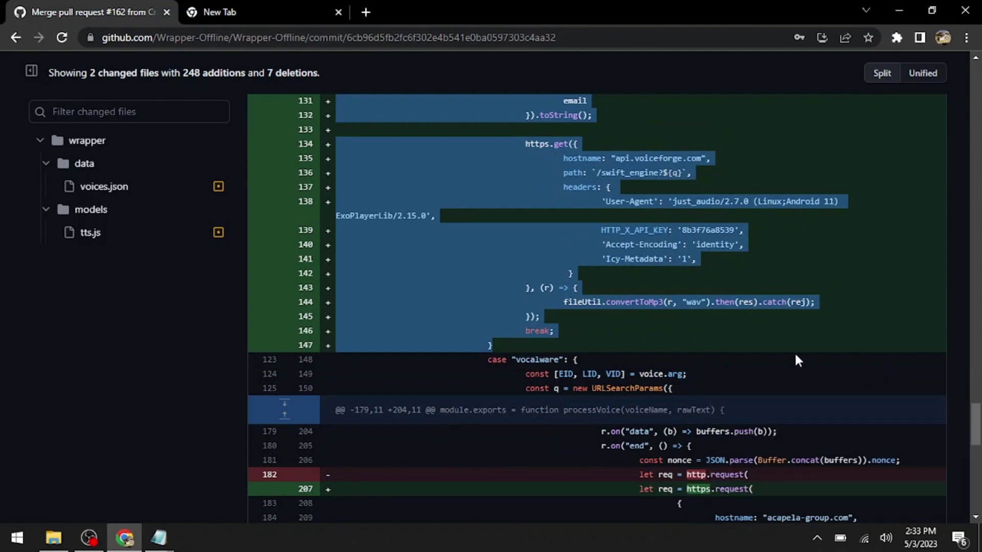
scroll(796, 356, "up", 4)
scroll(562, 307, "down", 1)
scroll(563, 307, "down", 3)
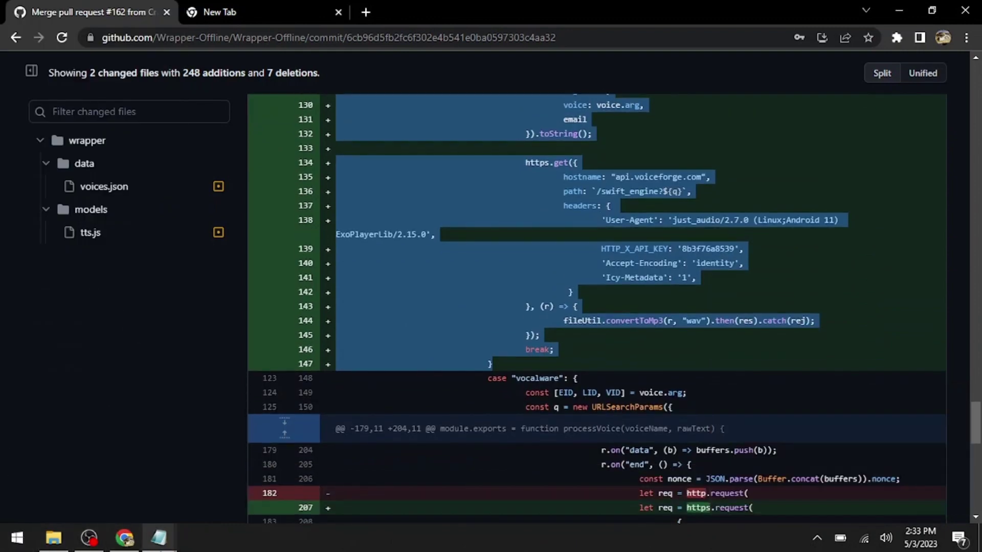
mouse_move(158, 538)
left_click(240, 459)
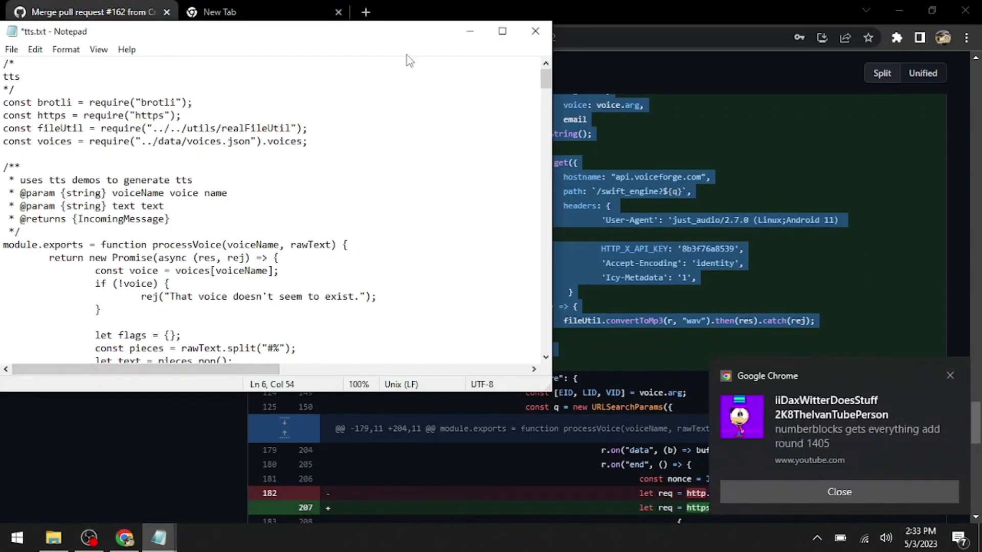
- Paste the voiceforge case on a new line just above case "nuance" in tts.txt
left_click(500, 32)
scroll(491, 255, "down", 4)
scroll(491, 256, "down", 8)
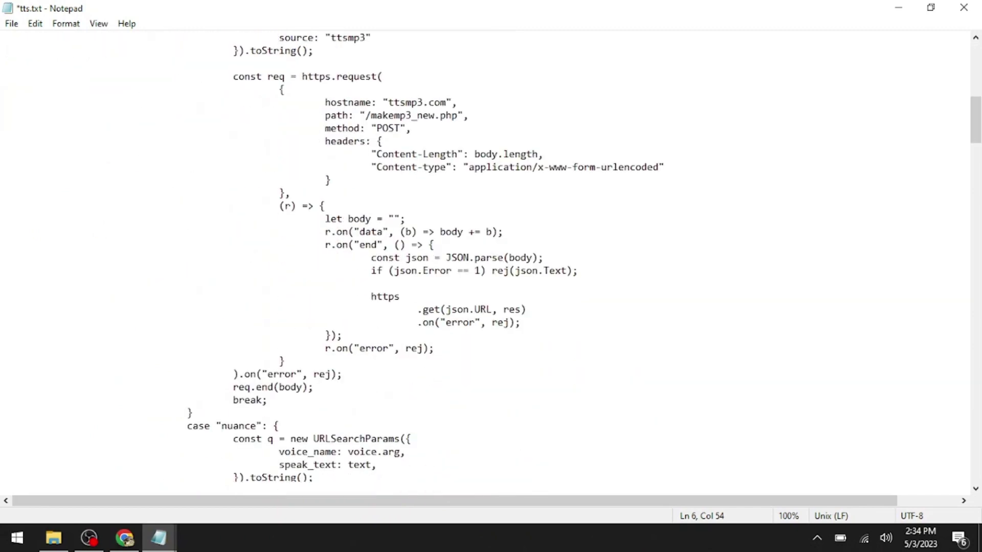
scroll(491, 256, "down", 2)
scroll(491, 256, "down", 2)
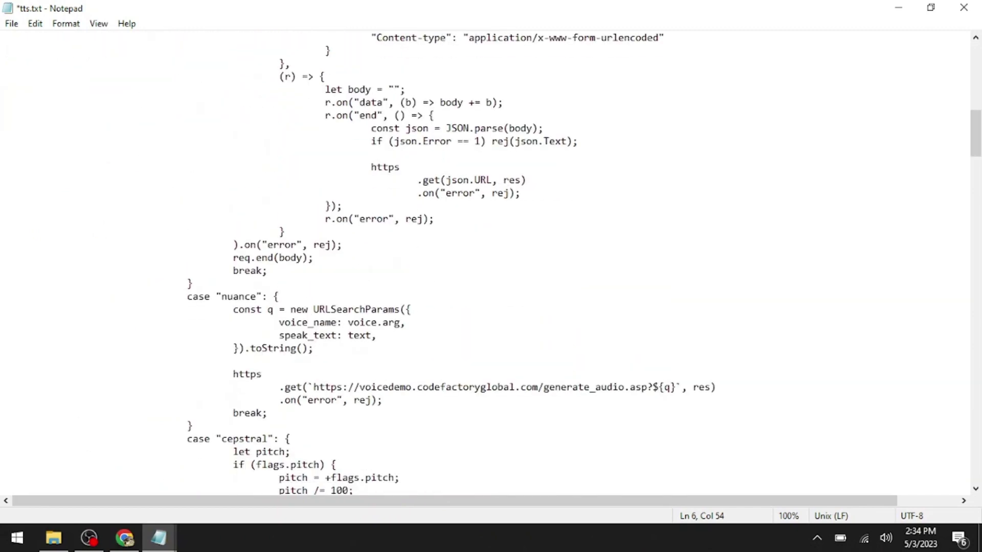
left_click(193, 284)
key("Return")
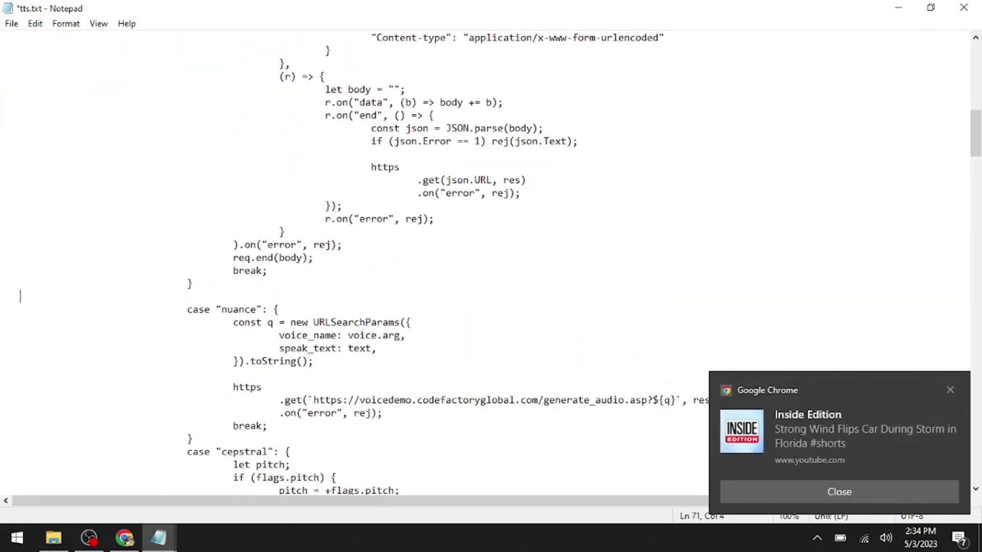
key("ctrl+v")
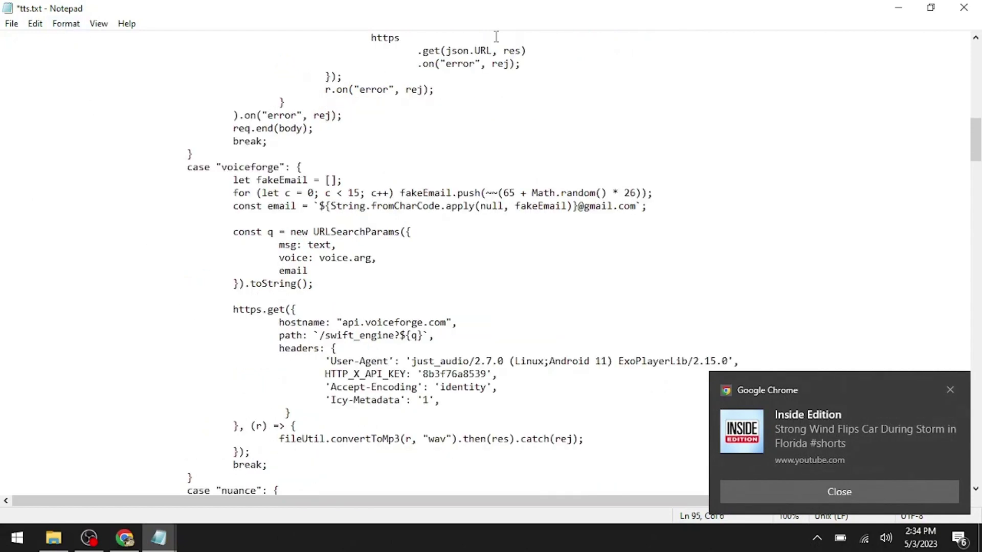
left_click(910, 2)
- Review the PR #162 diff, then browse the repository files at that commit
scroll(277, 449, "down", 3)
scroll(276, 449, "down", 3)
scroll(276, 449, "down", 2)
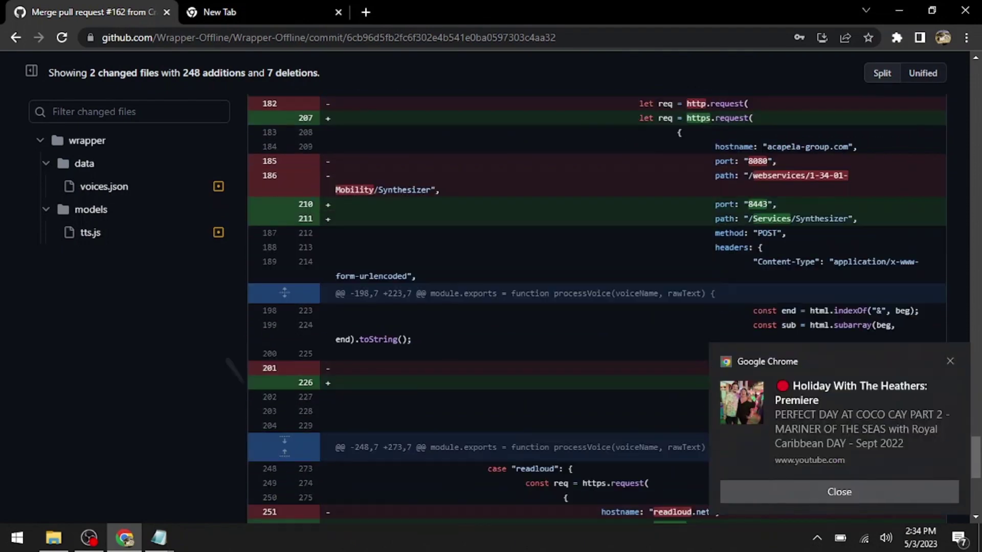
scroll(266, 450, "down", 1)
scroll(266, 450, "down", 2)
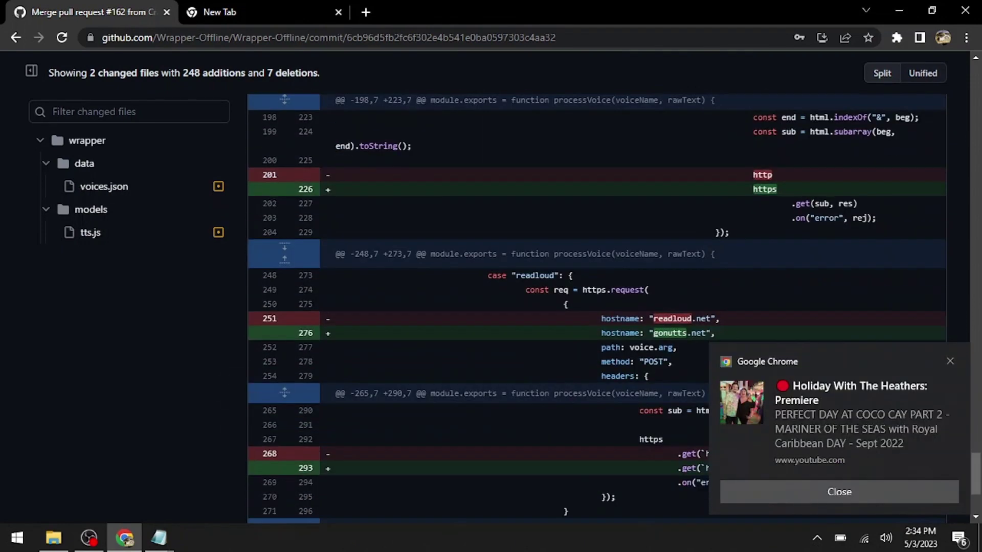
scroll(265, 450, "up", 3)
scroll(266, 450, "up", 9)
scroll(266, 450, "down", 2)
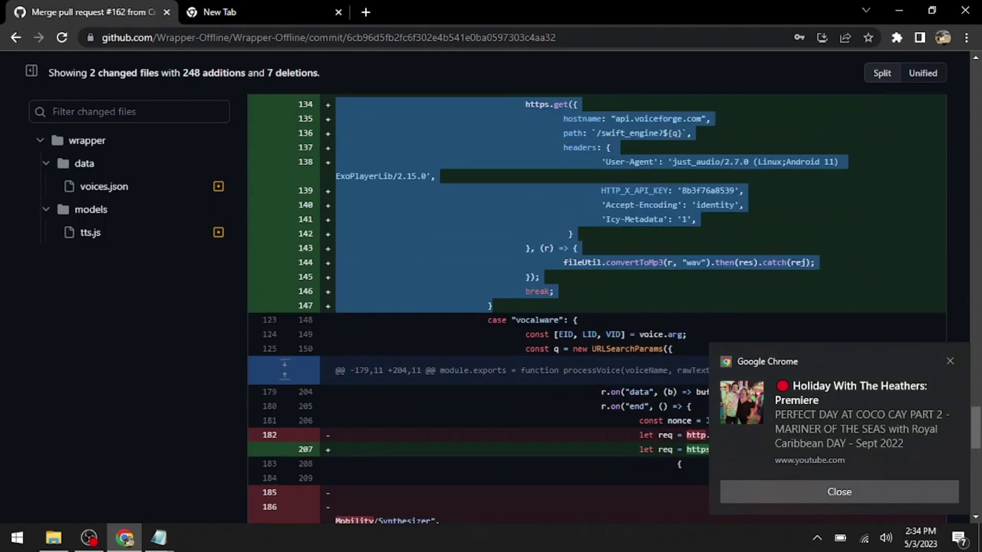
scroll(266, 450, "down", 4)
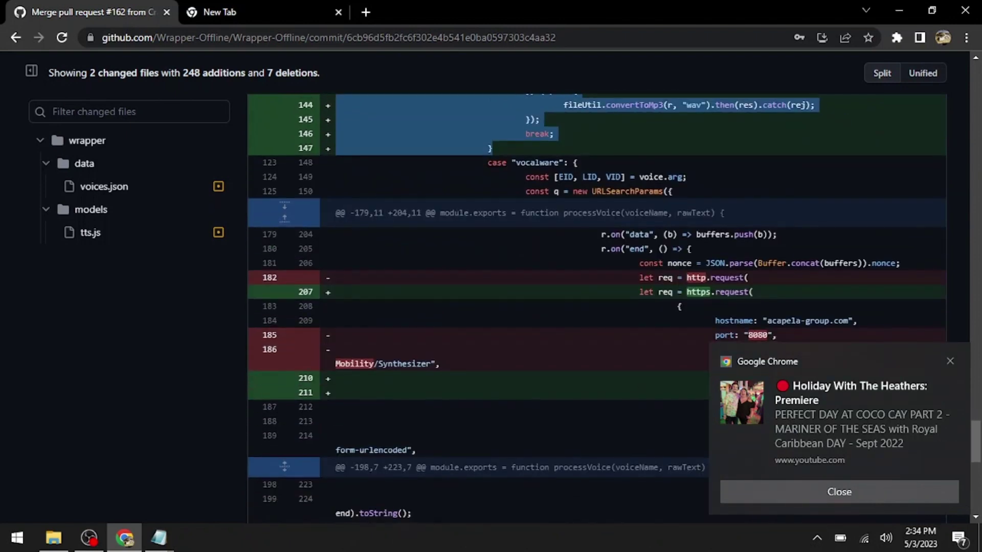
scroll(266, 450, "up", 1)
scroll(266, 450, "up", 3)
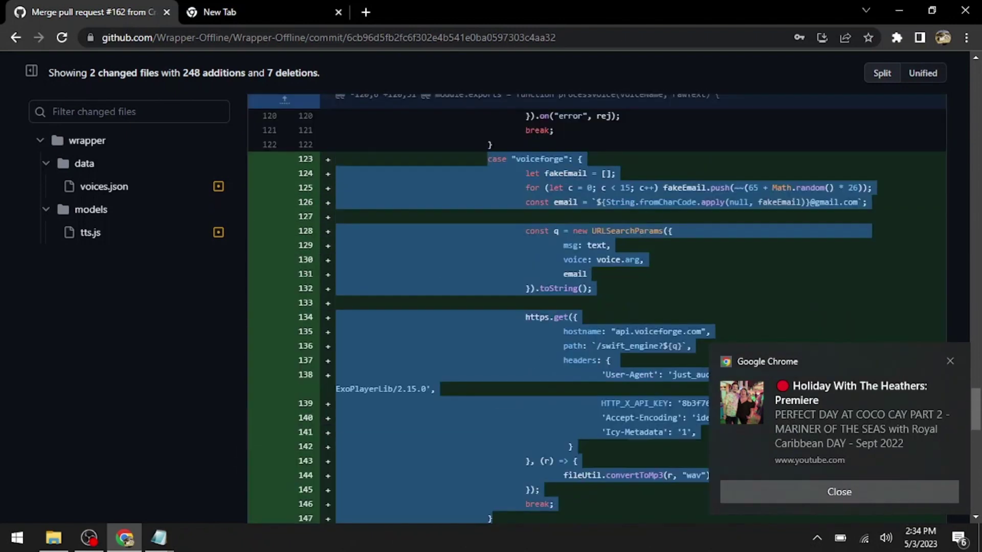
scroll(266, 450, "up", 10)
scroll(266, 450, "up", 4)
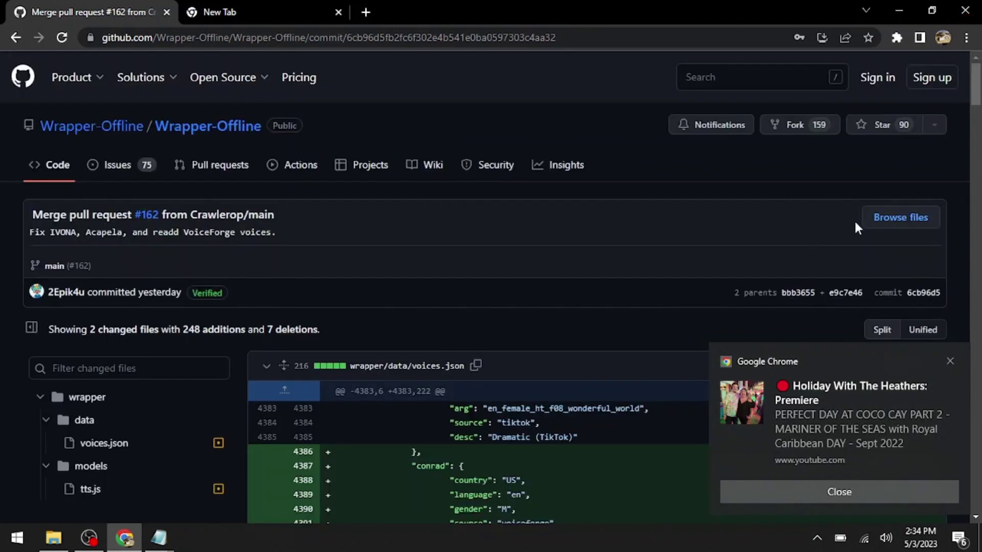
left_click(889, 218)
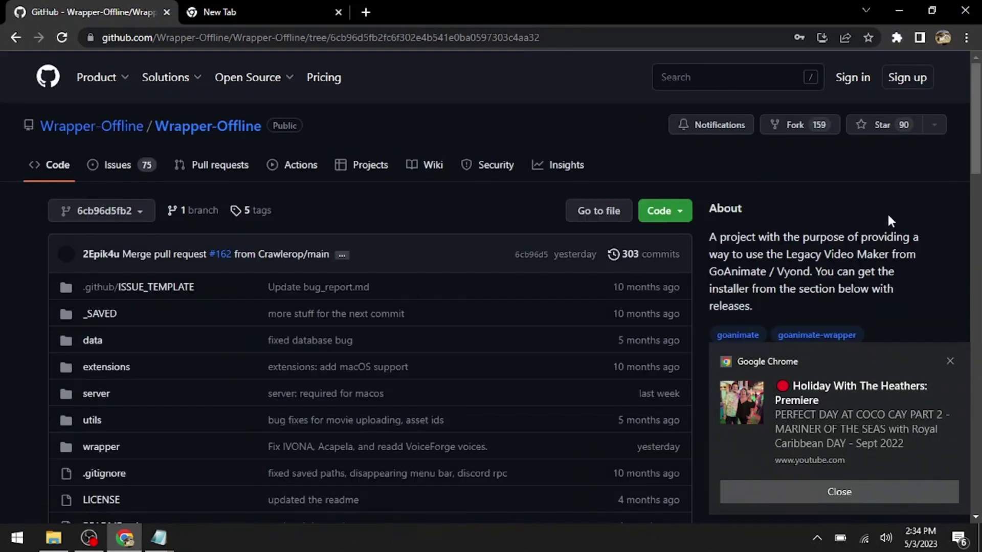
- Open wrapper > models > tts.js from the merge commit
left_click(102, 447)
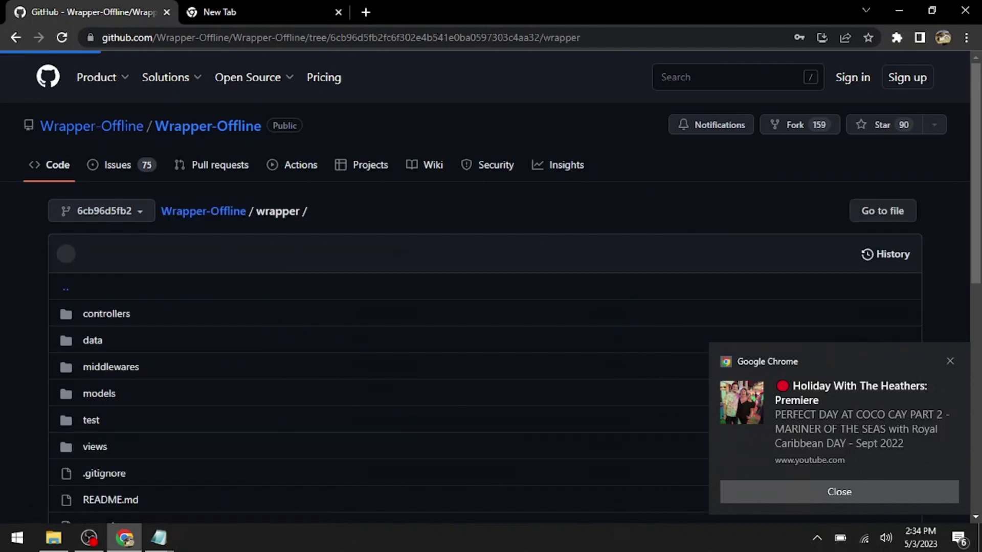
left_click(99, 393)
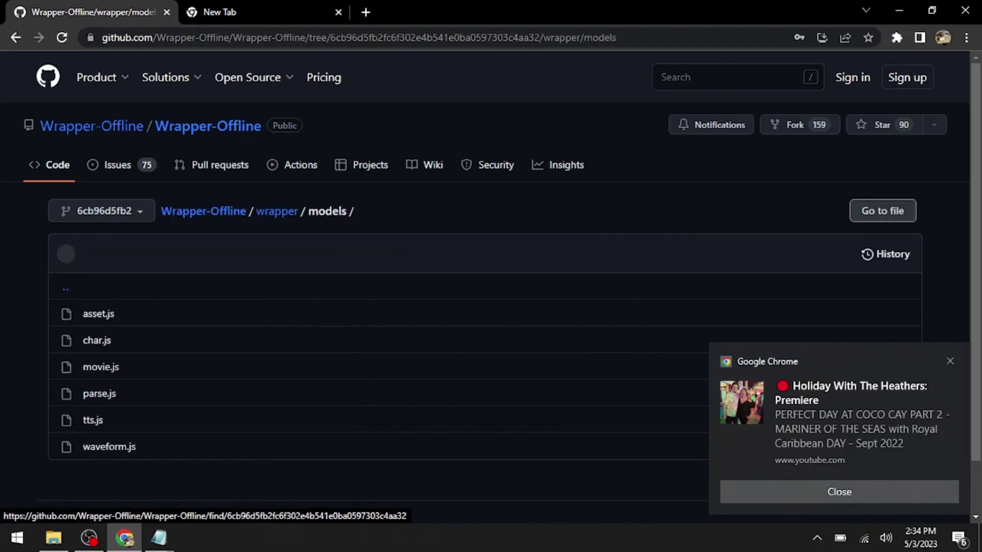
left_click(92, 420)
- Select the tts.js code from the vocalware case downward
scroll(486, 287, "down", 3)
scroll(486, 287, "down", 2)
scroll(486, 286, "down", 5)
scroll(517, 283, "down", 5)
scroll(517, 282, "down", 2)
scroll(516, 282, "down", 6)
scroll(517, 282, "down", 1)
scroll(516, 283, "down", 2)
scroll(517, 282, "down", 4)
scroll(517, 283, "down", 2)
scroll(516, 282, "down", 2)
scroll(517, 282, "down", 2)
scroll(516, 283, "down", 5)
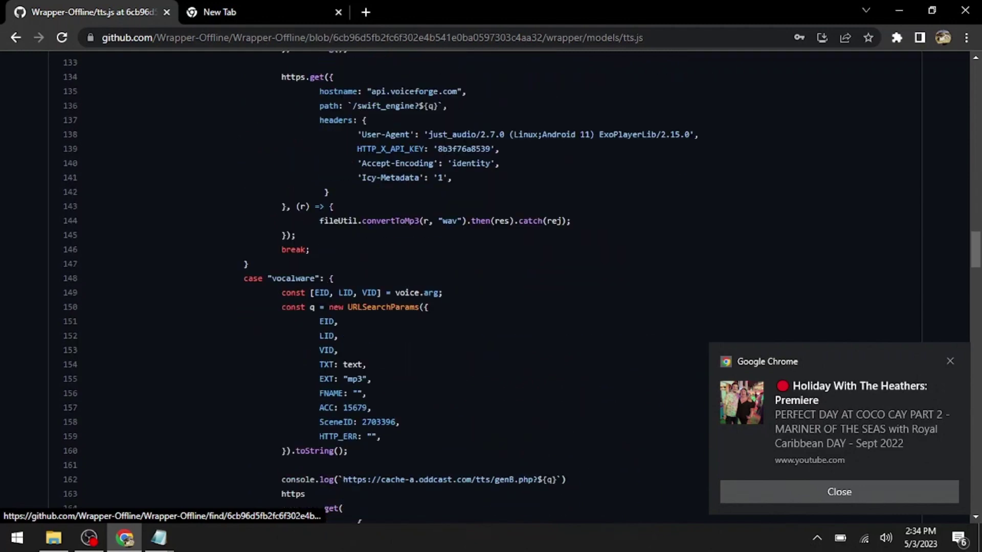
scroll(517, 283, "down", 2)
scroll(517, 282, "down", 1)
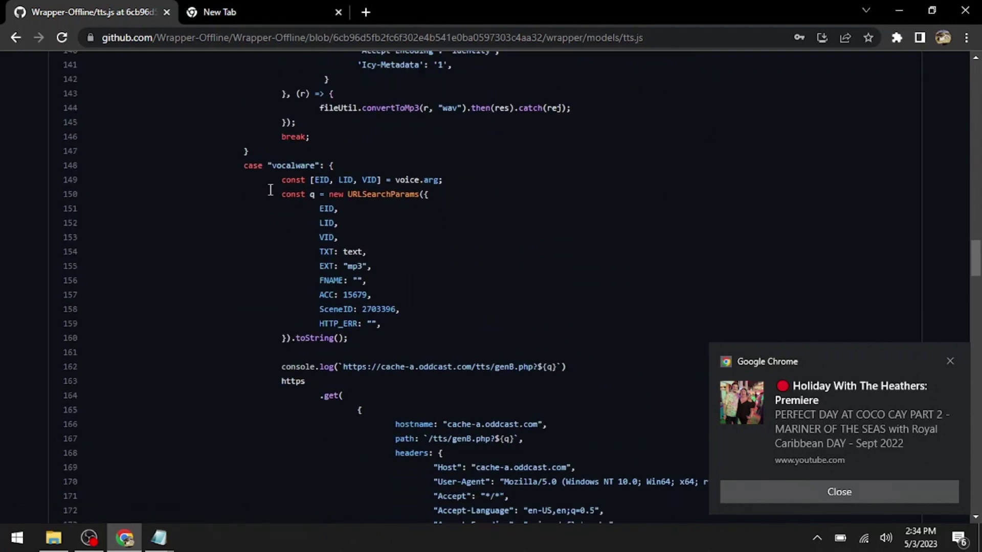
mouse_move(245, 166)
left_mouse_down()
mouse_move(280, 353)
mouse_move(311, 222)
left_mouse_up()
scroll(311, 222, "up", 3)
scroll(311, 222, "up", 6)
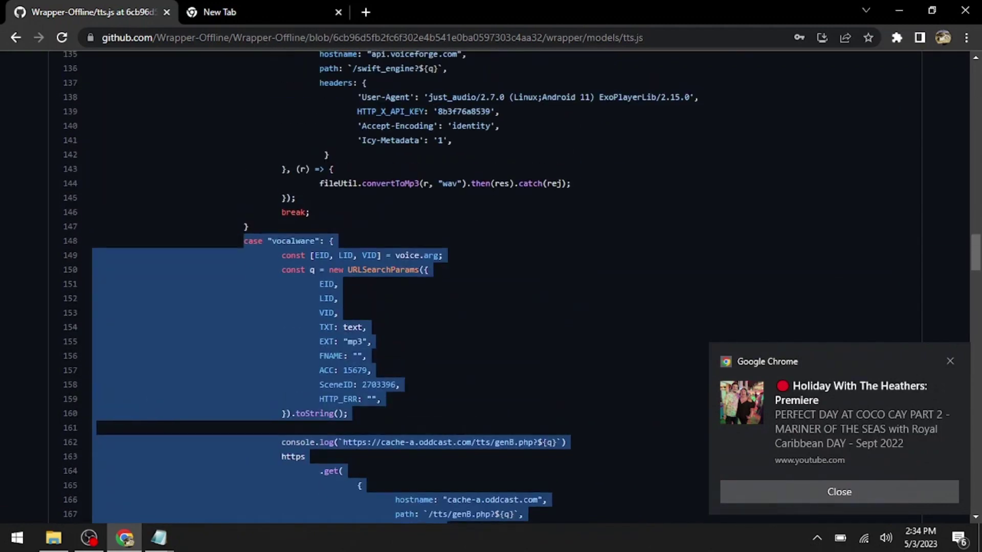
left_click(229, 475)
scroll(235, 285, "down", 3)
scroll(235, 285, "down", 2)
scroll(235, 285, "down", 7)
scroll(235, 285, "up", 10)
scroll(235, 285, "up", 12)
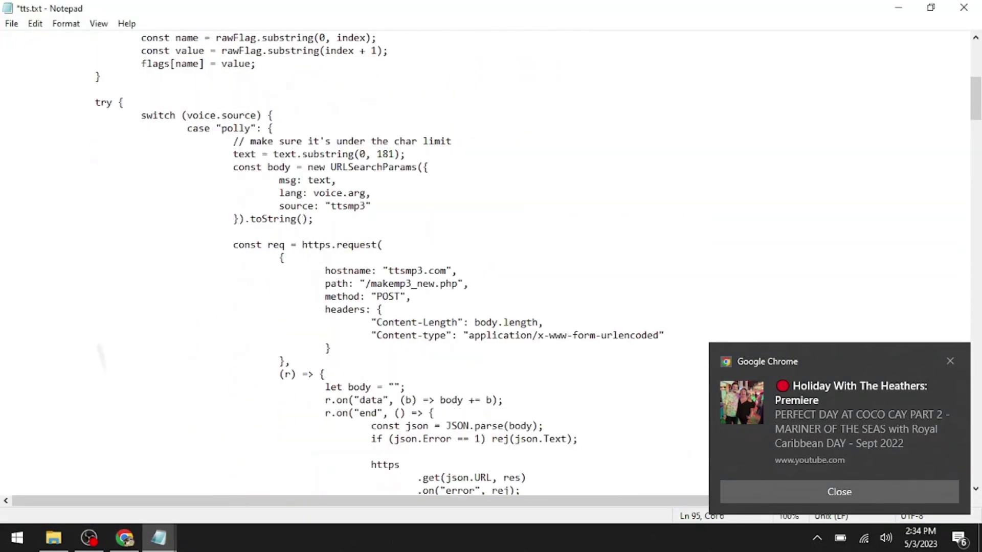
scroll(408, 263, "down", 8)
scroll(408, 264, "down", 6)
scroll(408, 264, "down", 3)
scroll(408, 264, "down", 4)
scroll(408, 264, "down", 9)
scroll(408, 264, "down", 1)
scroll(408, 263, "down", 7)
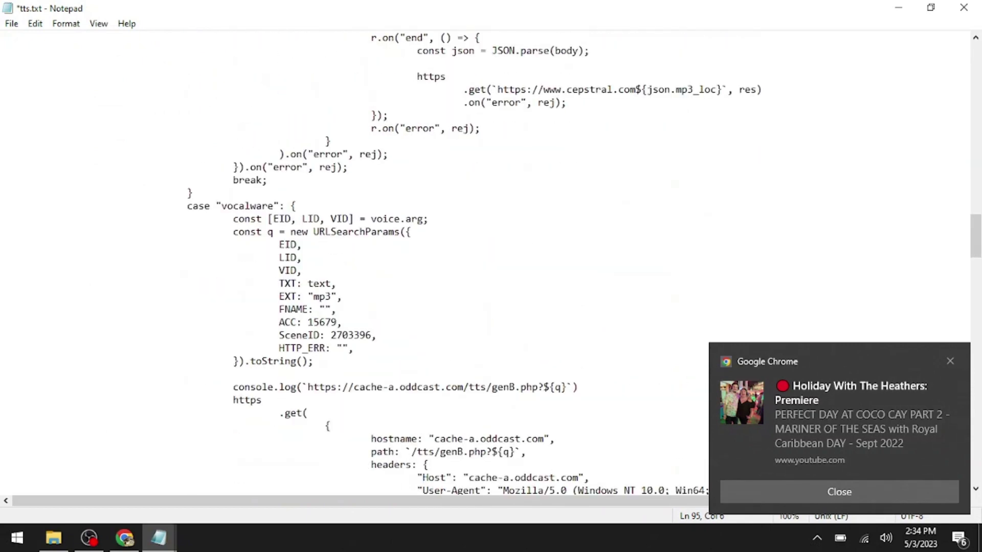
scroll(408, 263, "down", 3)
mouse_move(188, 115)
left_mouse_down()
mouse_move(279, 451)
mouse_move(193, 400)
left_mouse_up()
left_click(263, 397)
scroll(263, 395, "down", 13)
scroll(263, 395, "up", 15)
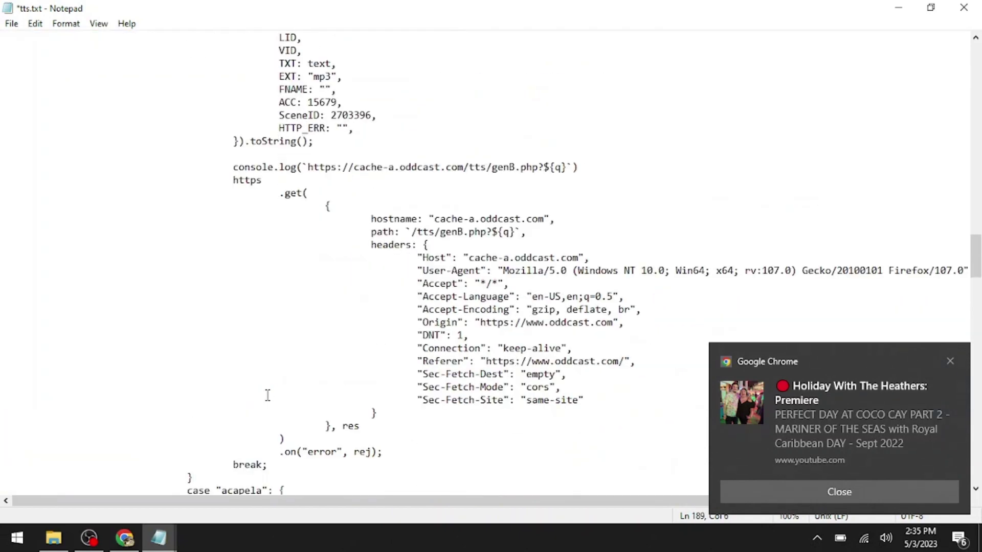
scroll(267, 395, "up", 6)
left_click(899, 7)
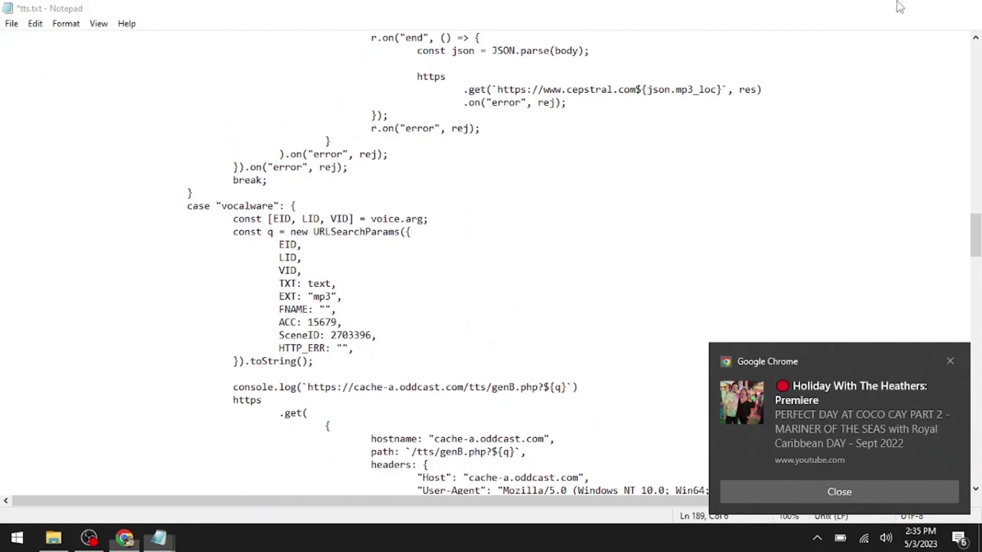
scroll(397, 213, "down", 1)
- Return to the PR #162 commit diff and review the readloud changes
left_click(109, 368)
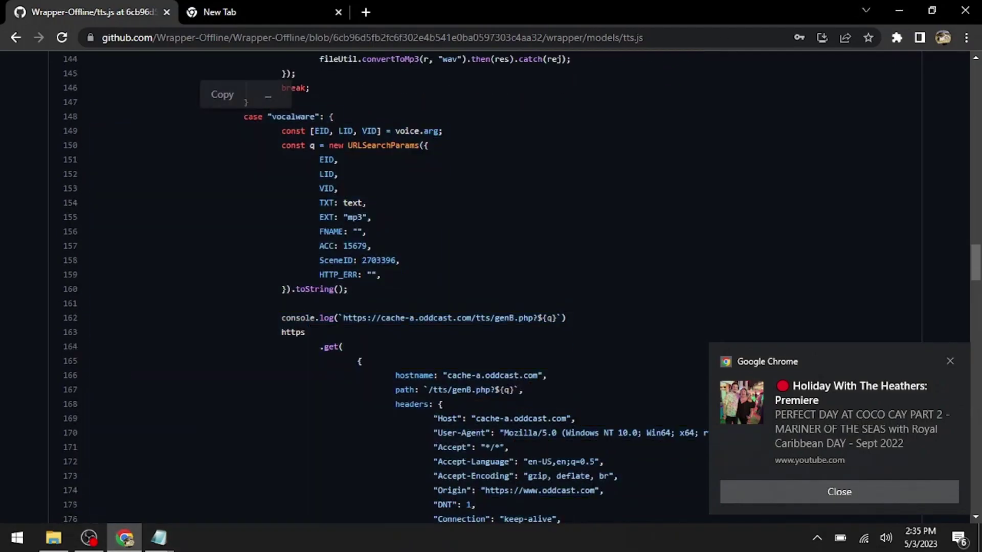
scroll(109, 367, "down", 3)
scroll(109, 368, "down", 8)
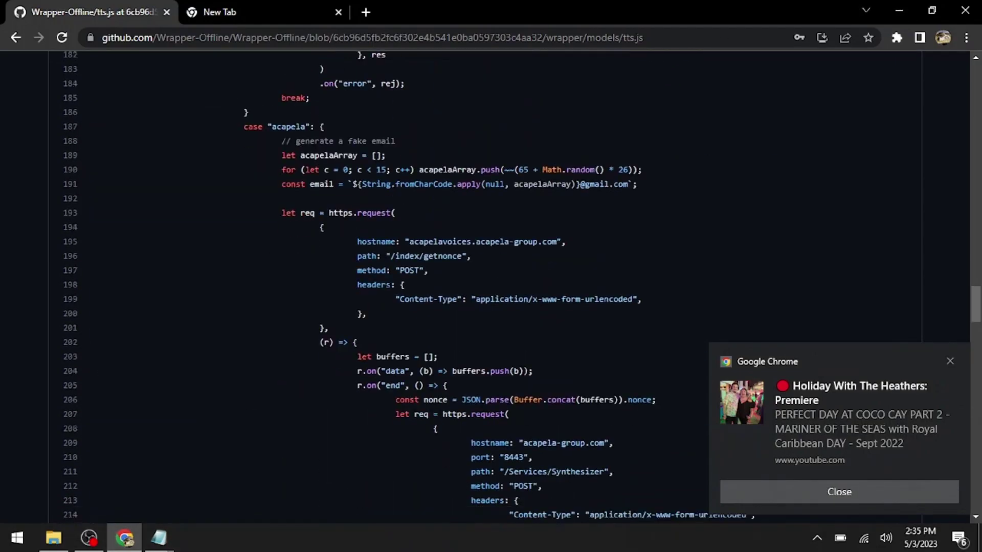
left_click(12, 44)
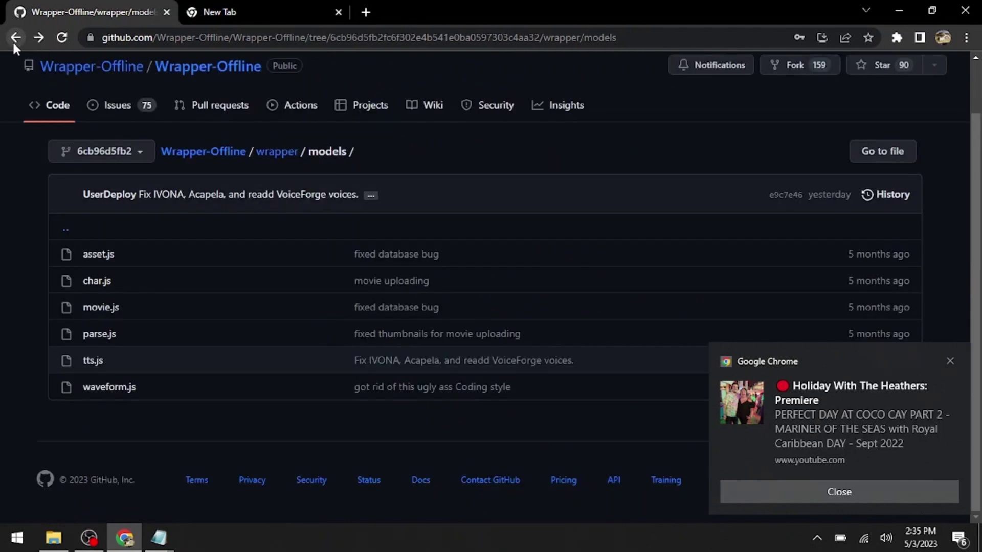
left_click(14, 40)
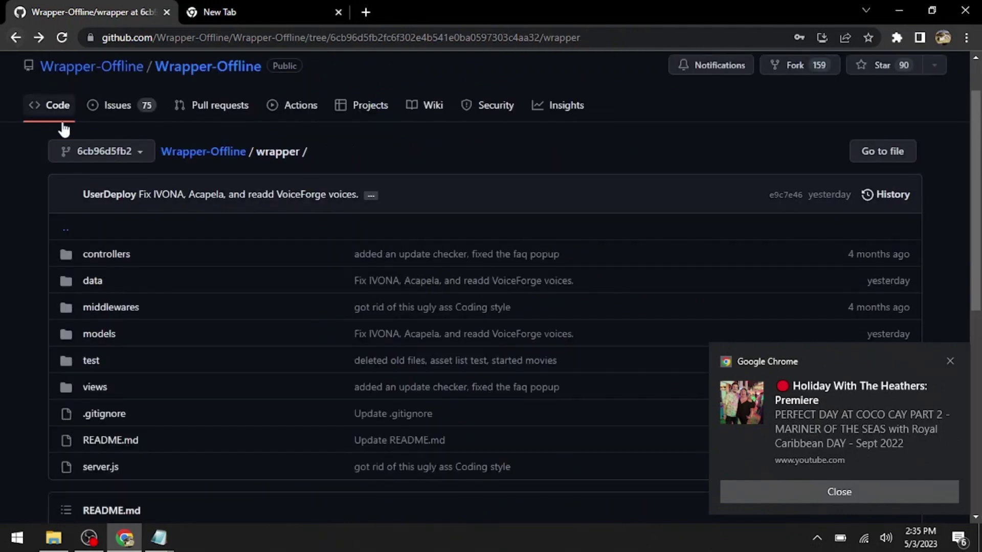
left_click(21, 41)
left_click(14, 41)
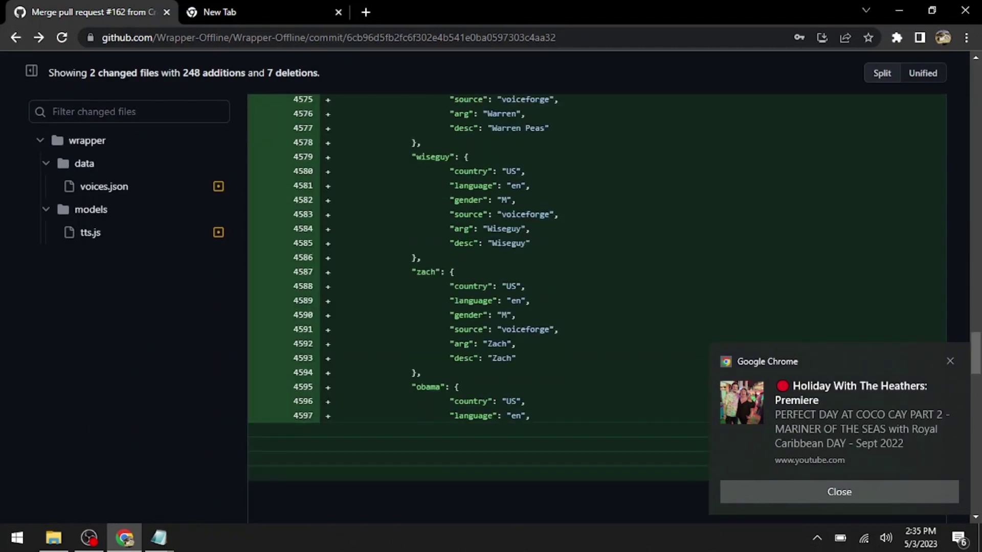
scroll(115, 440, "down", 4)
scroll(115, 440, "down", 15)
scroll(115, 440, "down", 1)
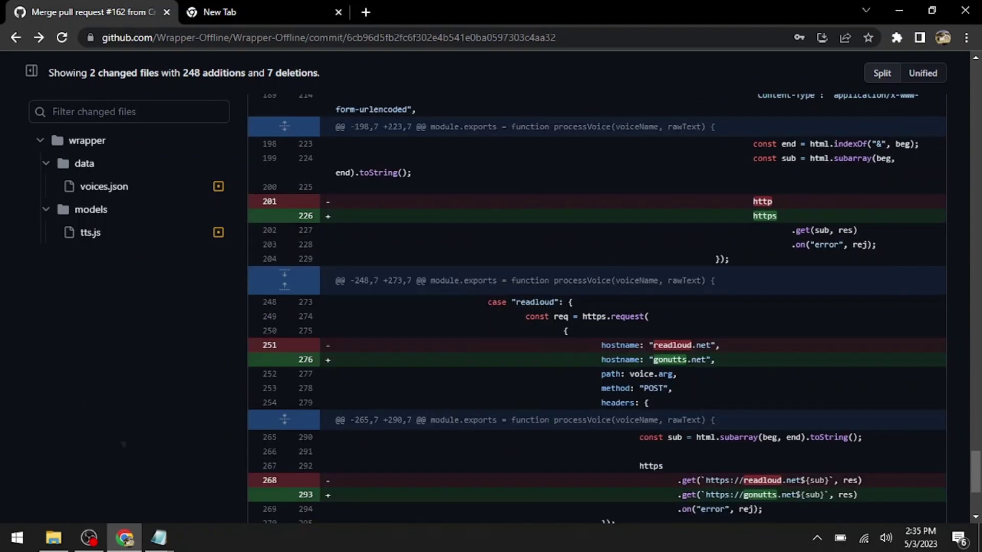
scroll(115, 440, "down", 2)
scroll(115, 440, "down", 1)
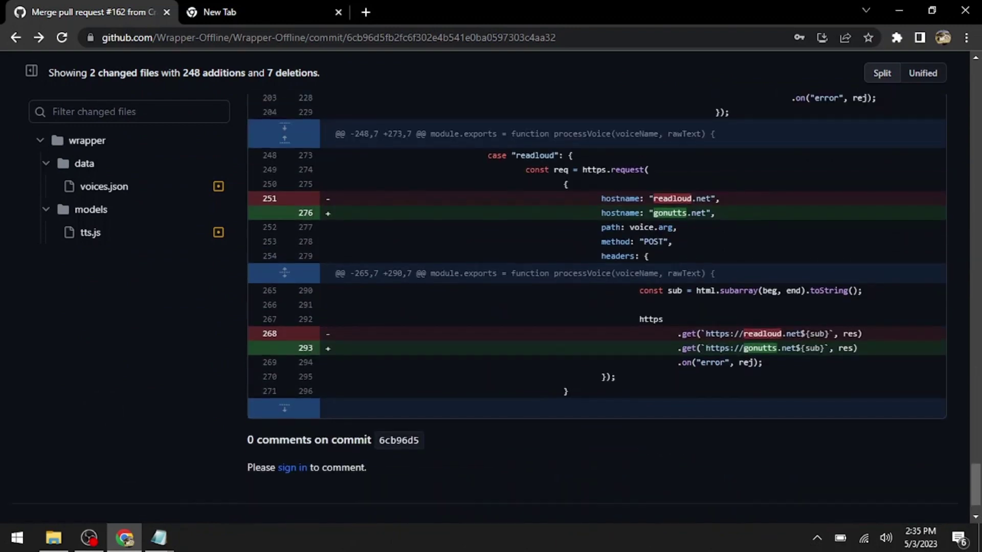
- Return to tts.js and select the whole readloud case block
left_click(39, 39)
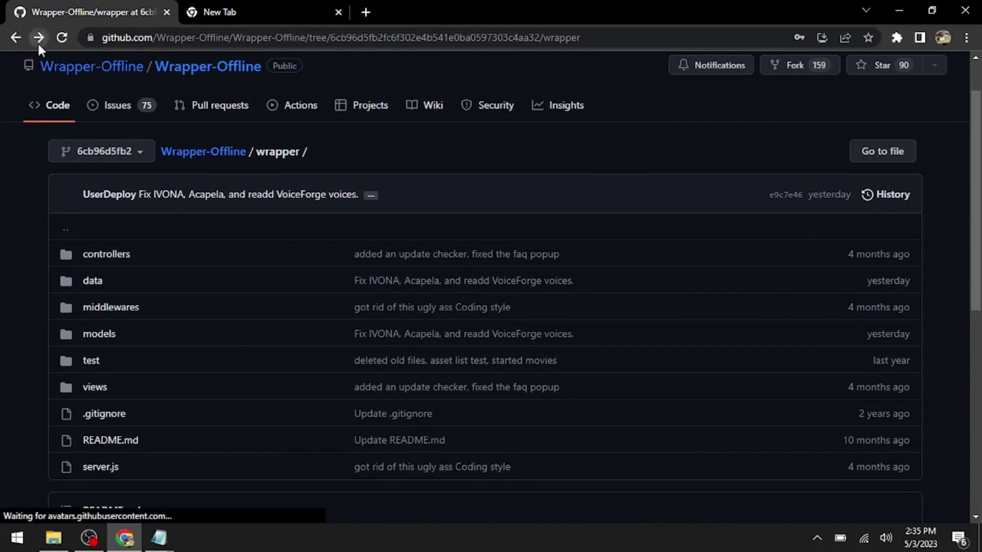
left_click(38, 41)
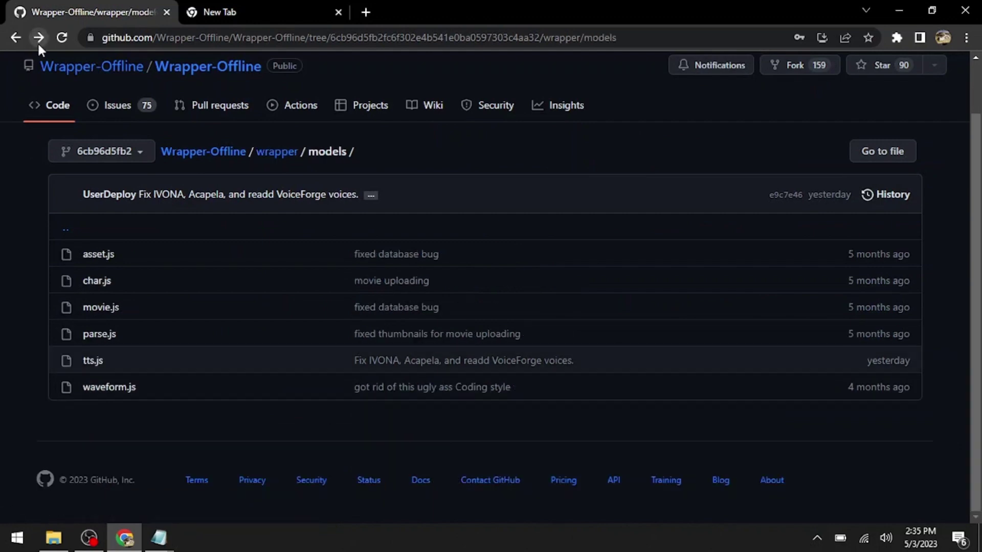
left_click(39, 39)
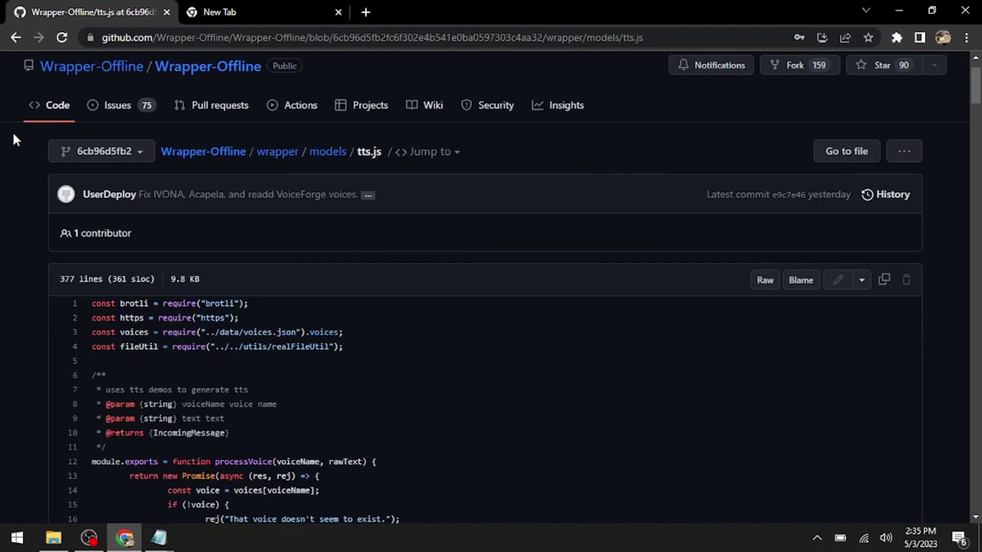
scroll(512, 287, "down", 20)
scroll(512, 286, "down", 10)
scroll(511, 287, "down", 10)
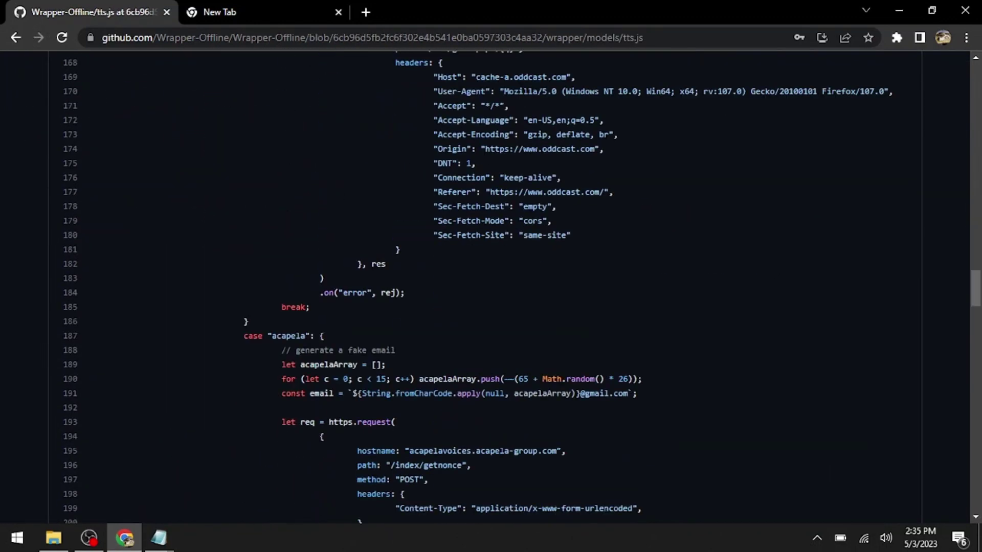
scroll(511, 286, "down", 4)
scroll(511, 286, "down", 6)
scroll(512, 286, "down", 6)
scroll(511, 286, "down", 6)
scroll(511, 286, "down", 6)
scroll(511, 286, "down", 1)
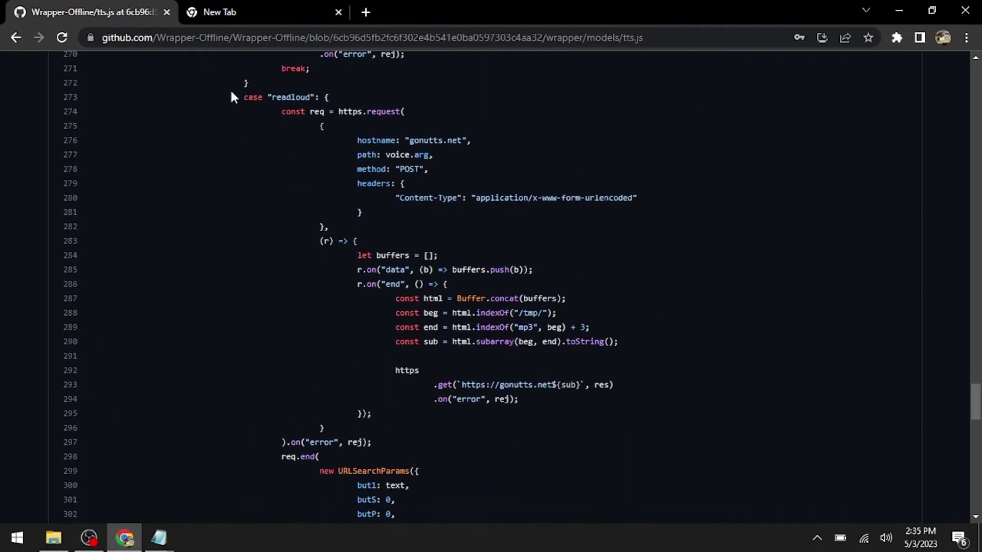
left_click_drag(242, 97, 477, 519)
scroll(476, 491, "down", 2)
scroll(493, 431, "up", 3)
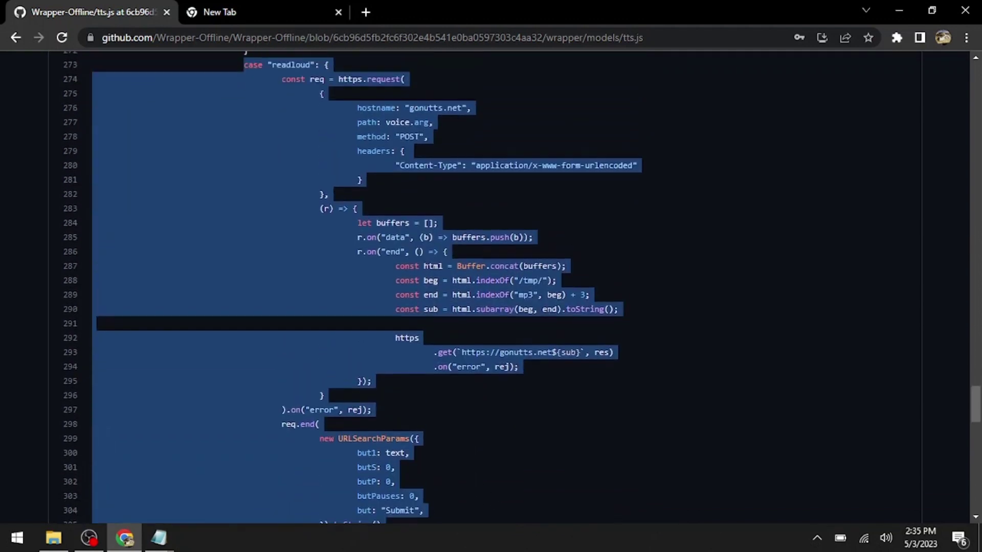
mouse_move(159, 538)
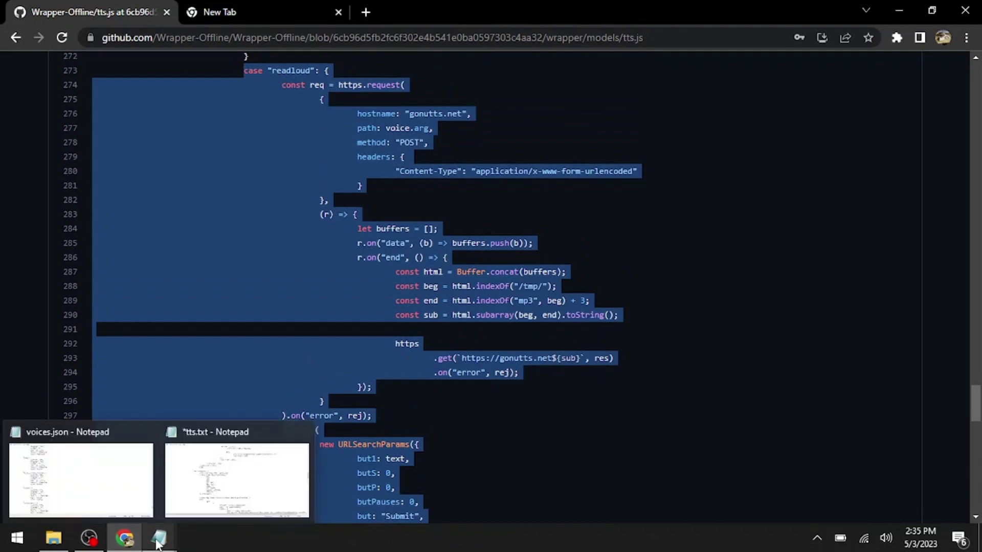
- Delete the old voiceforge case block and its leftover blank line in tts.txt
left_click(236, 476)
scroll(227, 160, "down", 3)
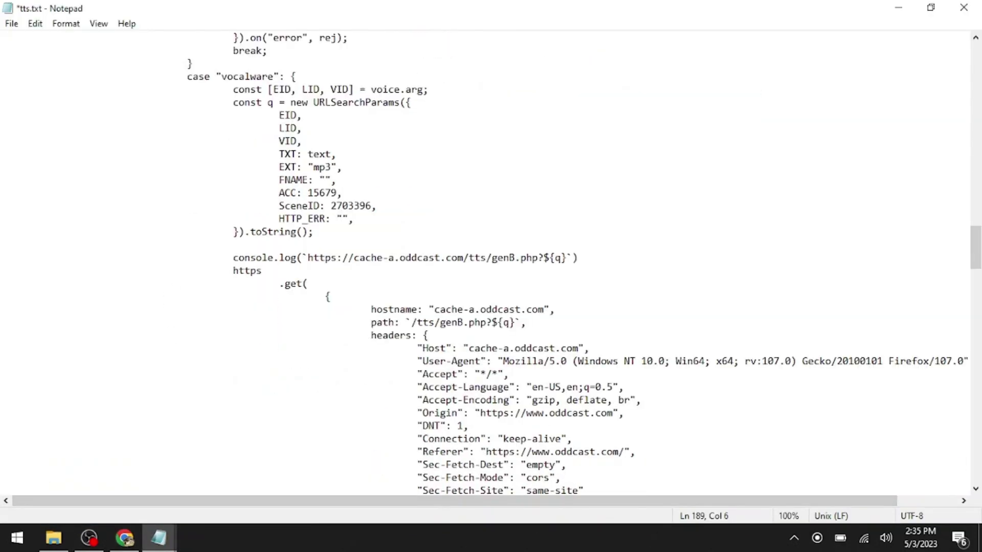
scroll(98, 313, "down", 11)
scroll(491, 261, "down", 9)
scroll(491, 261, "down", 2)
scroll(491, 260, "down", 8)
scroll(492, 261, "down", 2)
scroll(87, 395, "down", 1)
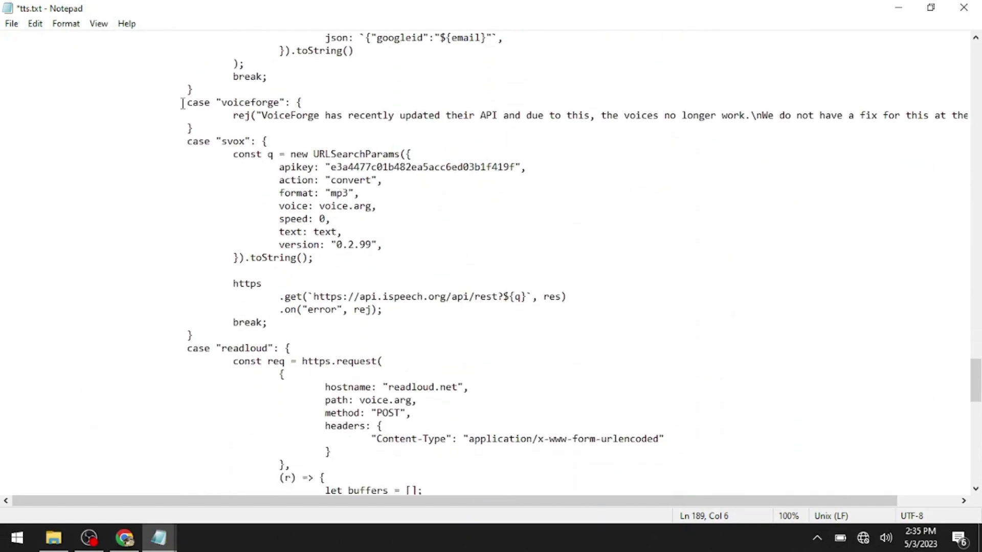
left_click_drag(188, 102, 209, 126)
key("Delete")
key("BackSpace")
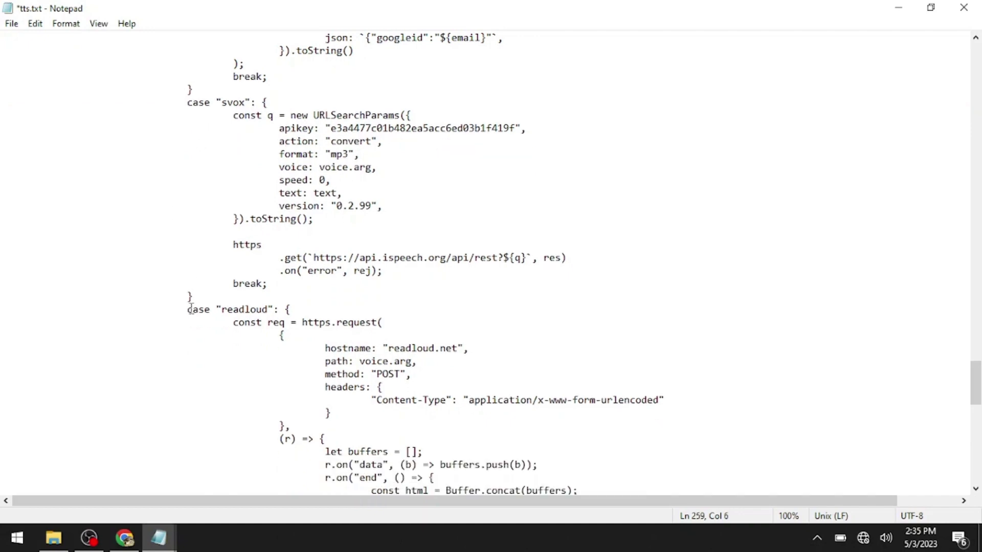
- Select and check the readloud case block in tts.txt
mouse_move(189, 309)
left_mouse_down()
mouse_move(261, 481)
mouse_move(262, 427)
left_mouse_up()
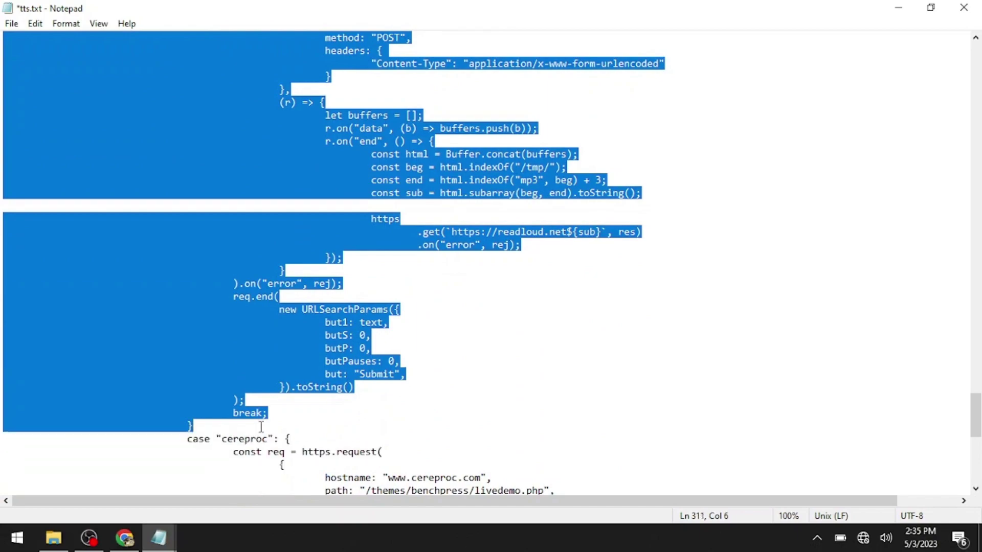
left_click(262, 427)
scroll(261, 427, "up", 1)
scroll(261, 427, "down", 4)
scroll(261, 427, "up", 3)
scroll(261, 427, "up", 10)
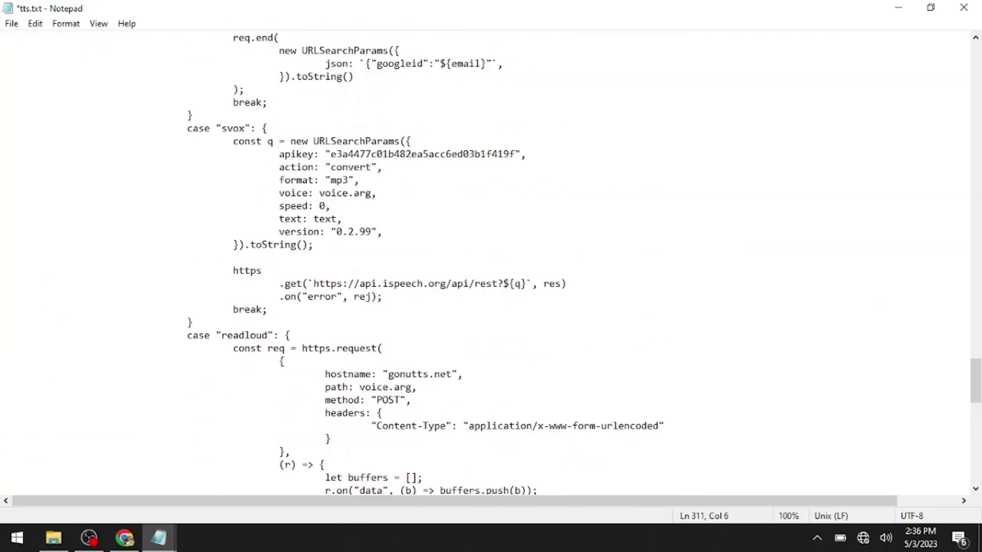
scroll(491, 263, "up", 1)
- Cut the newer voiceforge case block and remove the leftover blank line
scroll(491, 264, "up", 12)
scroll(491, 264, "up", 11)
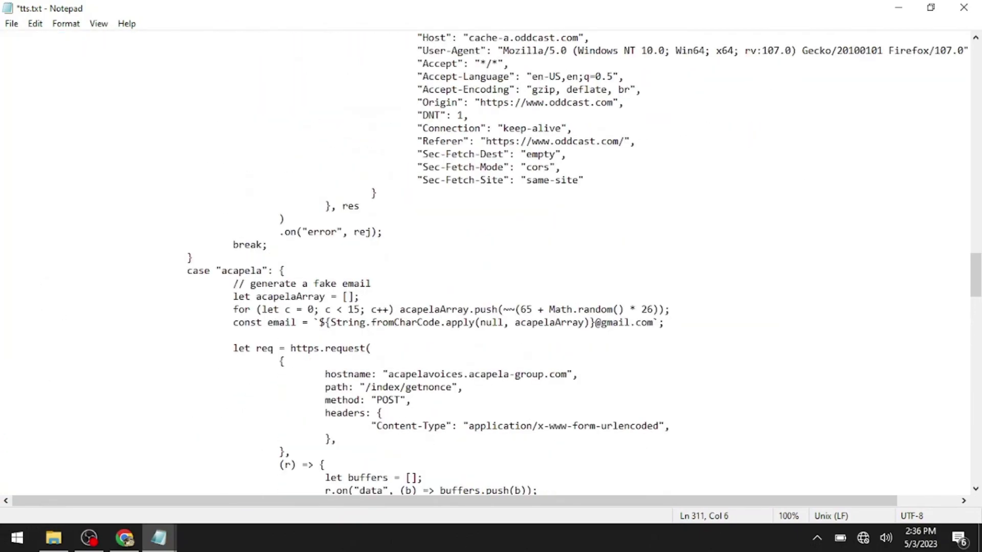
scroll(491, 263, "up", 3)
scroll(491, 263, "up", 3)
scroll(491, 263, "up", 3)
scroll(491, 264, "up", 2)
scroll(492, 263, "up", 5)
scroll(491, 264, "up", 5)
scroll(491, 263, "up", 3)
scroll(491, 263, "up", 3)
scroll(491, 263, "up", 5)
scroll(491, 263, "up", 1)
scroll(491, 263, "up", 3)
scroll(491, 264, "up", 1)
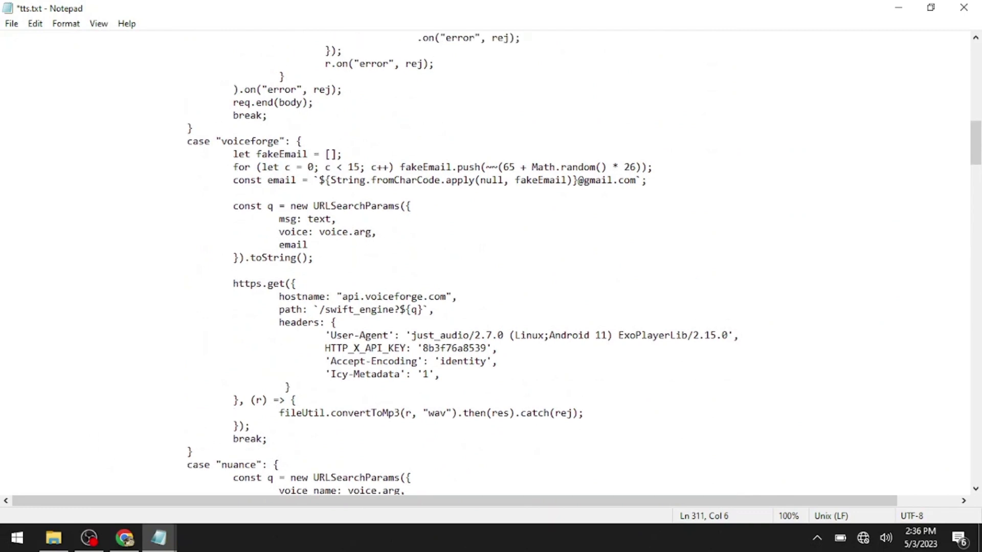
left_click_drag(187, 141, 193, 452)
key("Delete")
key("BackSpace")
key("BackSpace")
key("BackSpace")
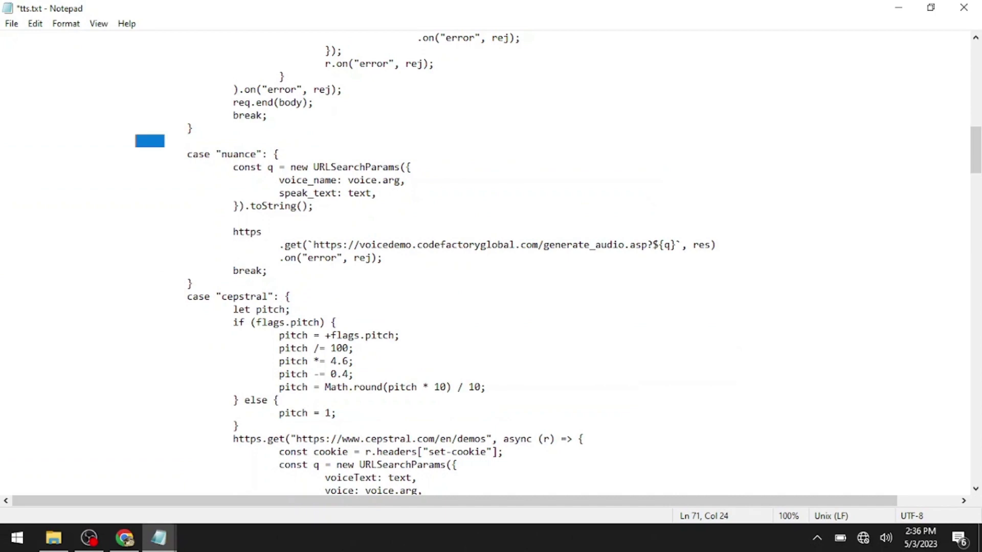
key("BackSpace")
key("BackSpace")
- Paste the voiceforge case on a new line right after the svox case
scroll(491, 263, "down", 3)
scroll(491, 264, "down", 19)
scroll(491, 263, "down", 10)
scroll(491, 263, "down", 2)
scroll(491, 263, "down", 10)
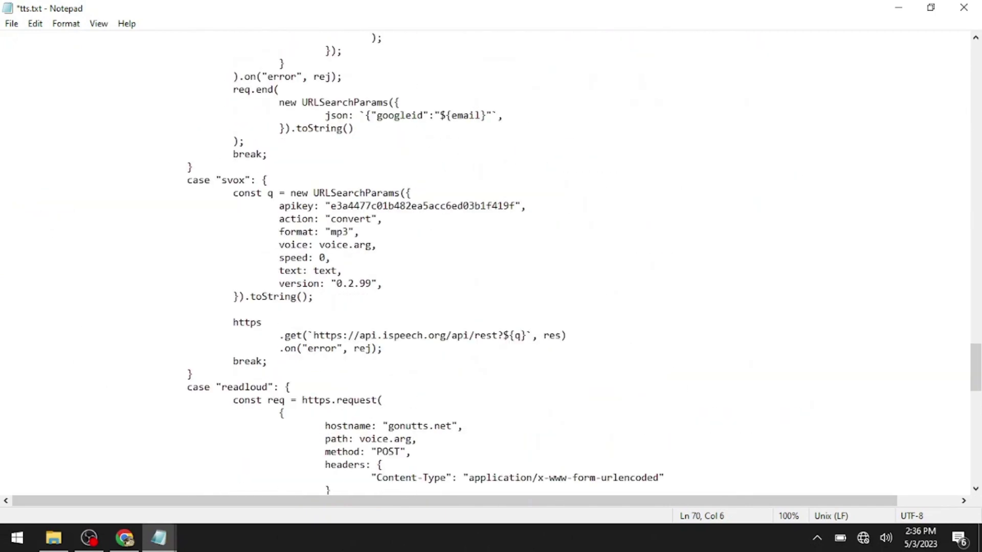
scroll(491, 263, "down", 2)
scroll(491, 263, "down", 1)
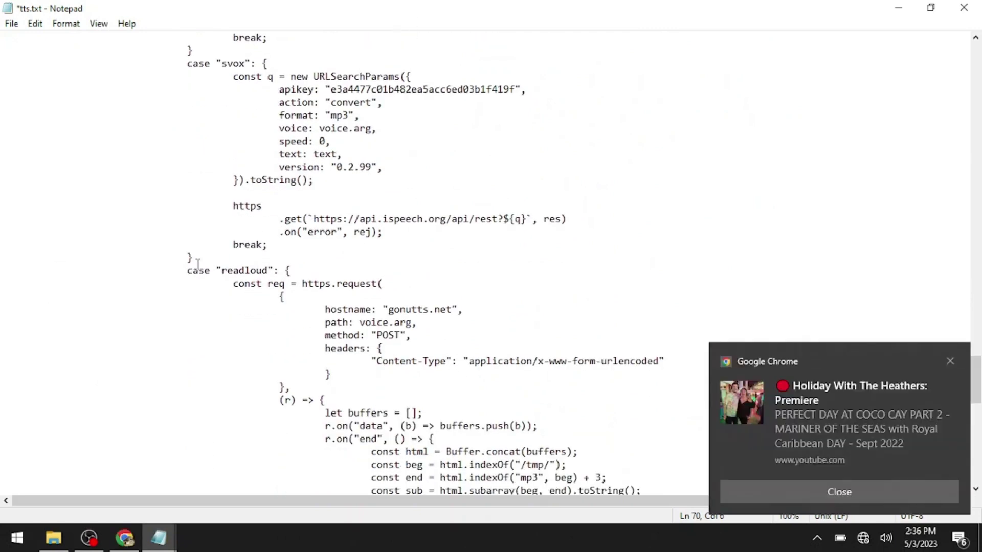
key("Return")
key("BackSpace")
key("Return")
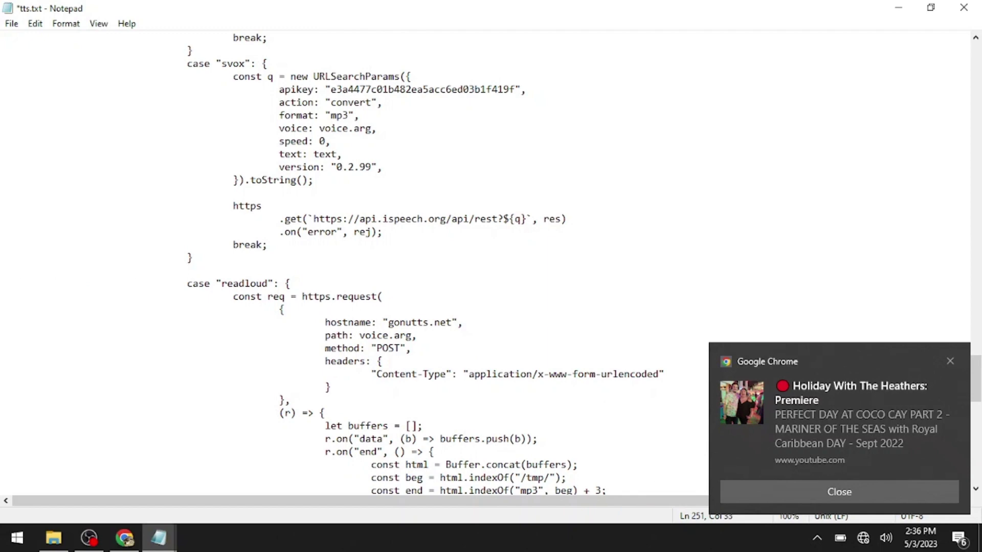
key("ctrl+v")
- Save tts.txt
scroll(528, 264, "down", 5)
scroll(528, 264, "down", 12)
scroll(528, 264, "down", 4)
scroll(491, 264, "down", 3)
scroll(491, 264, "down", 2)
scroll(491, 263, "down", 2)
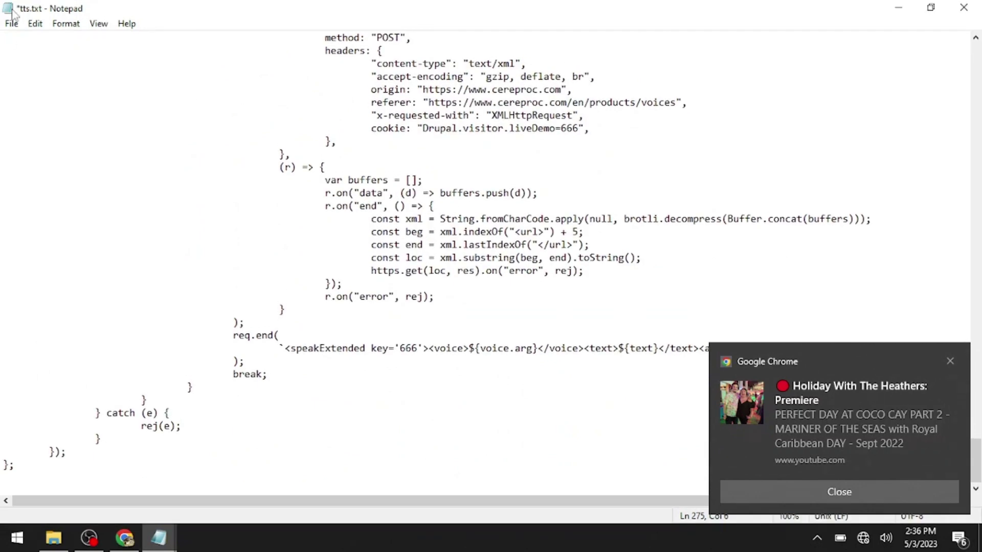
left_click(4, 26)
left_click(31, 88)
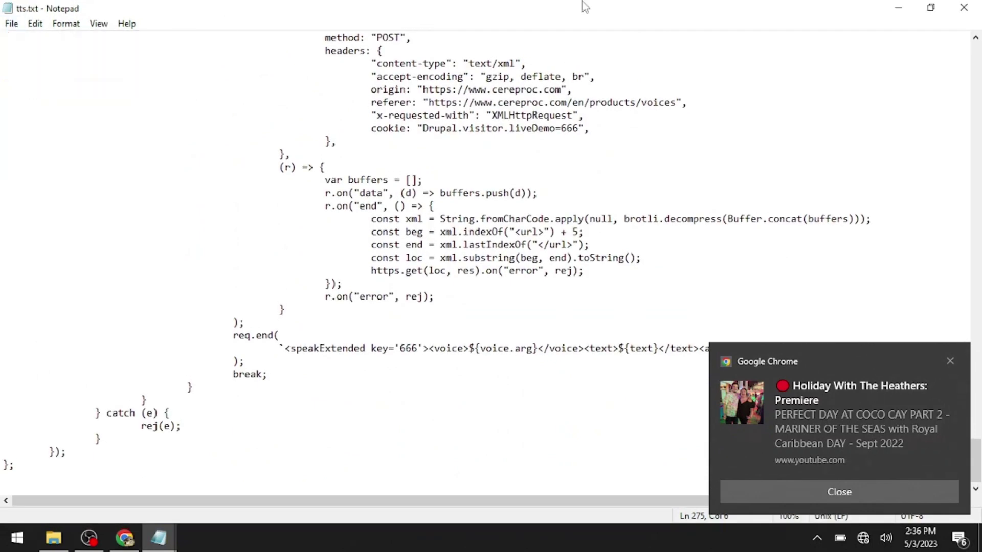
- Minimize Notepad, go back to the GitHub repository root, and dismiss the Chrome notification
left_click(899, 9)
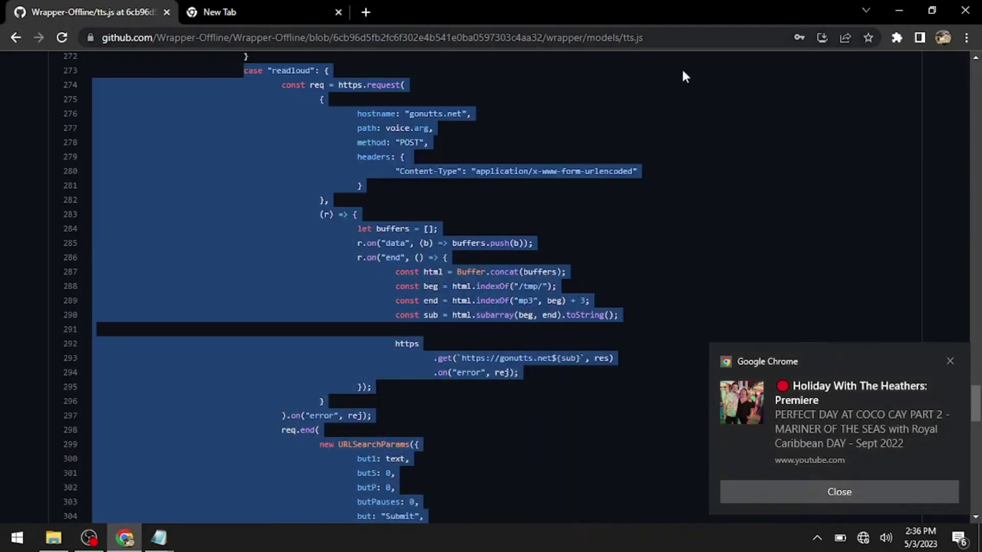
scroll(619, 99, "down", 3)
scroll(619, 98, "down", 15)
scroll(491, 287, "up", 10)
scroll(491, 286, "up", 10)
scroll(491, 287, "up", 8)
key("alt+Left")
key("alt+Left")
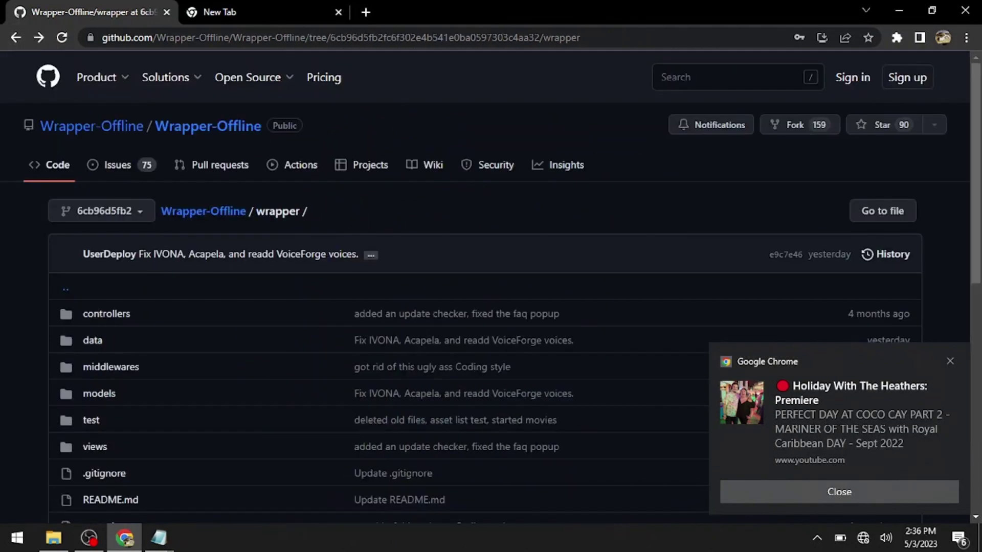
key("alt+Left")
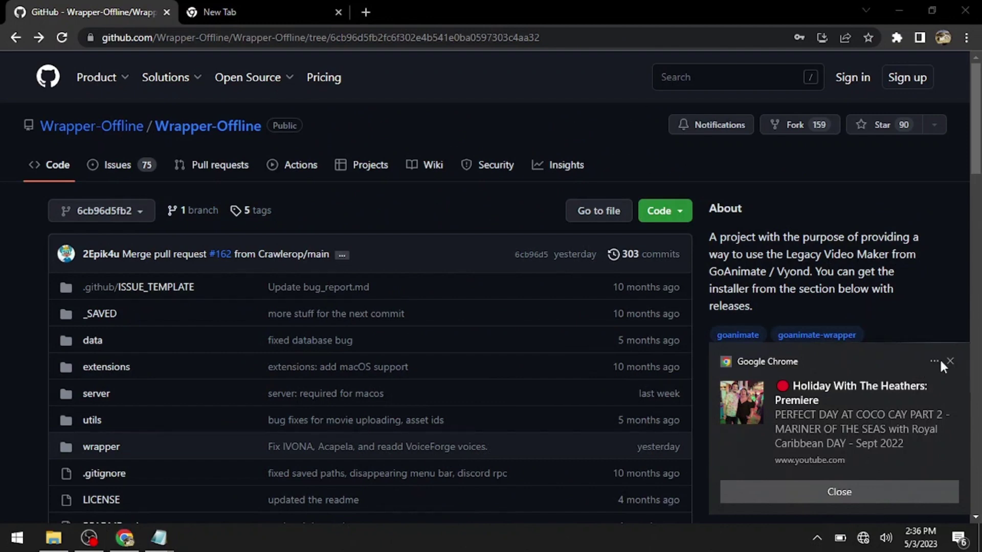
left_click(940, 360)
left_click(949, 357)
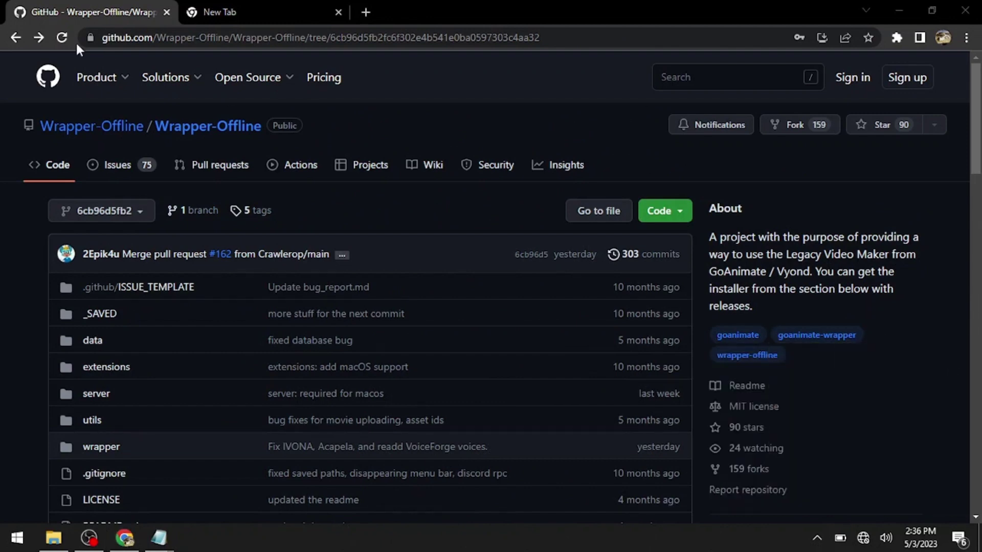
- Get back to the PR #162 merge commit diff, then show the local models folder
left_click(14, 38)
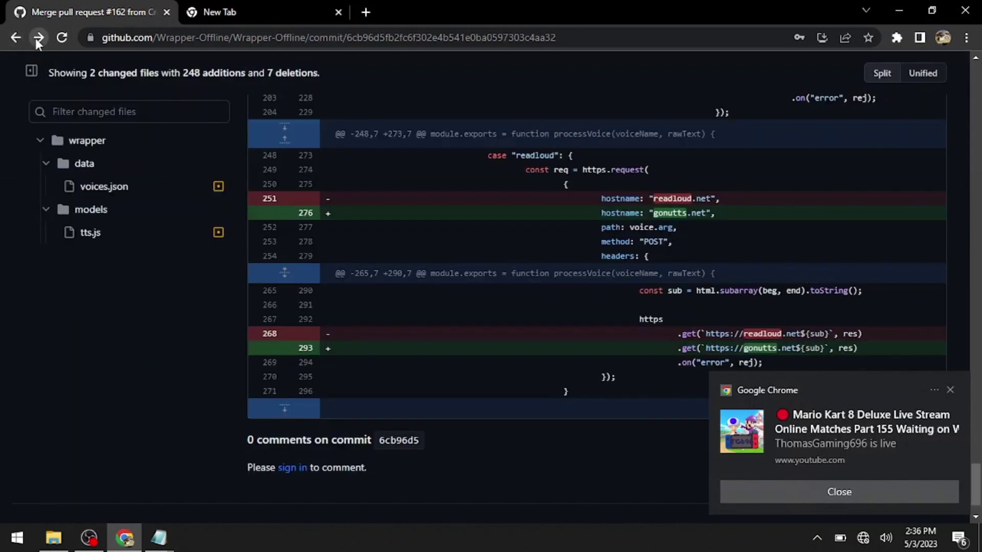
left_click(11, 41)
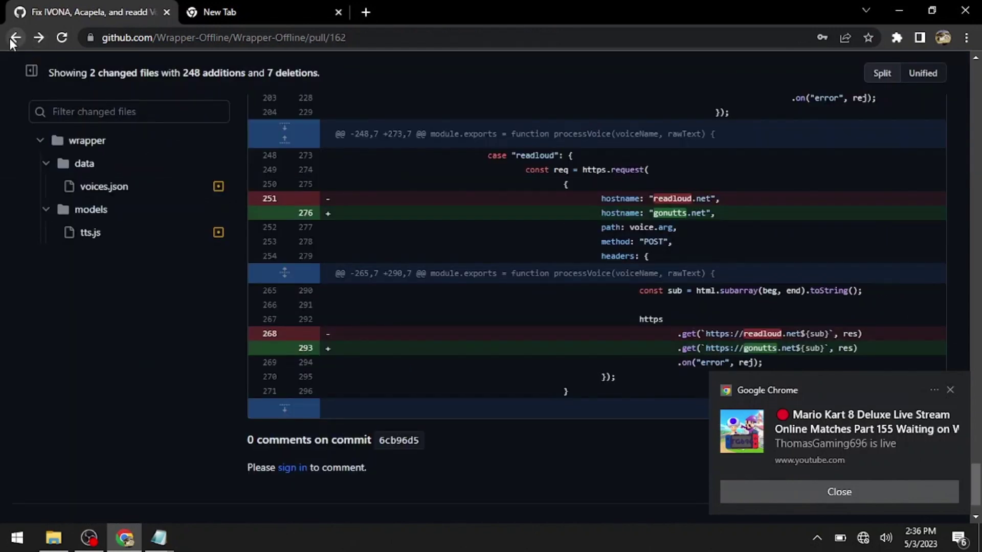
left_click(12, 40)
left_click(35, 44)
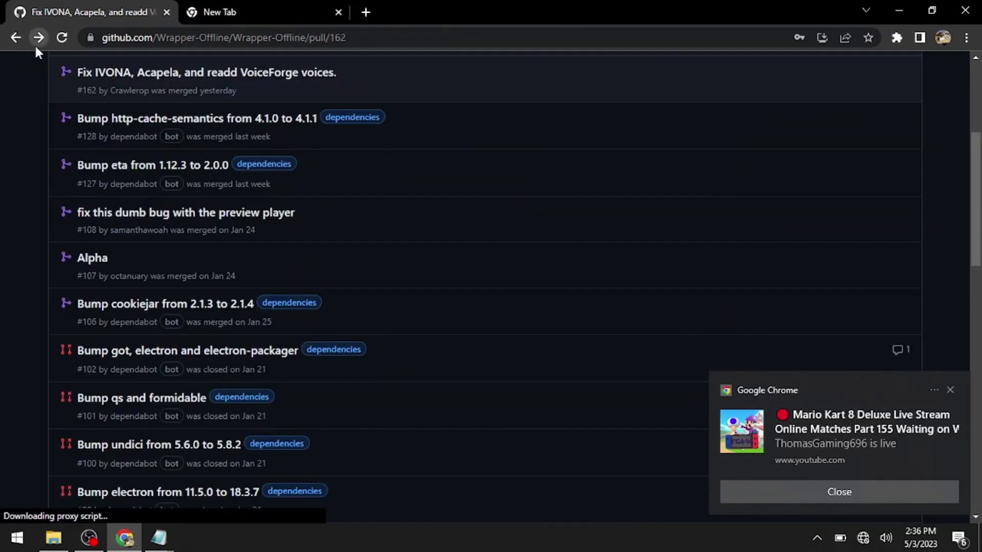
left_click(35, 44)
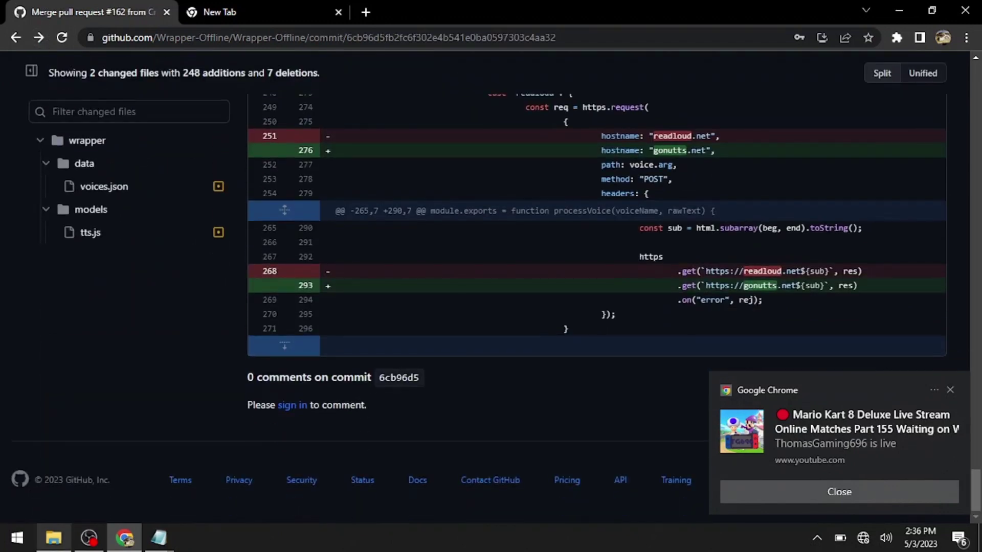
left_click(54, 537)
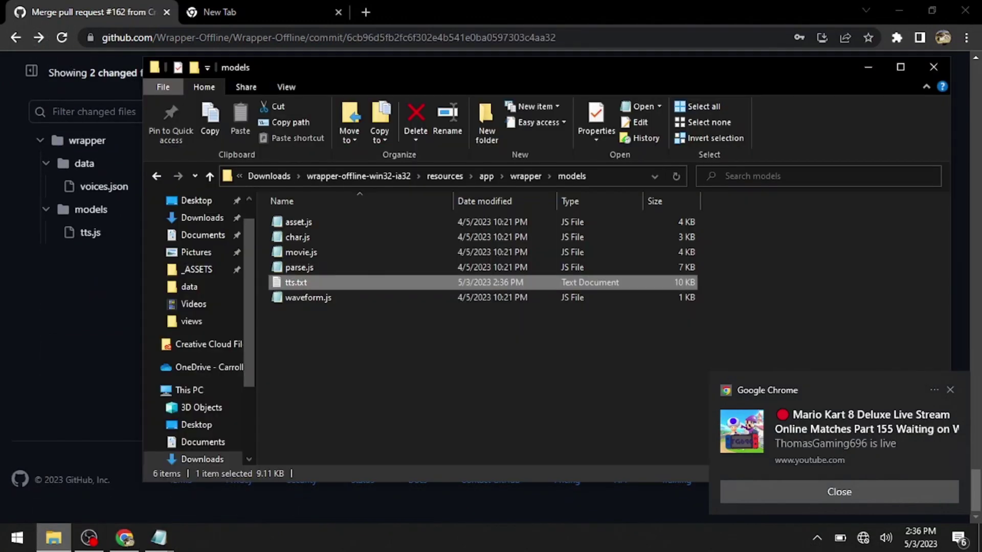
- Rename tts.txt to tts.js, accept the extension change, and go up to wrapper-offline-win32-ia32
right_click(297, 282)
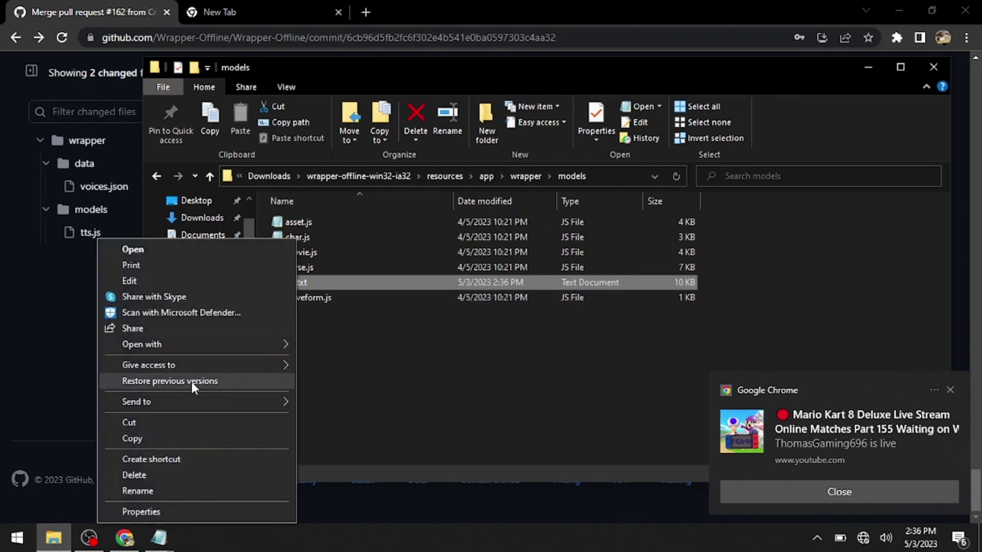
left_click(170, 488)
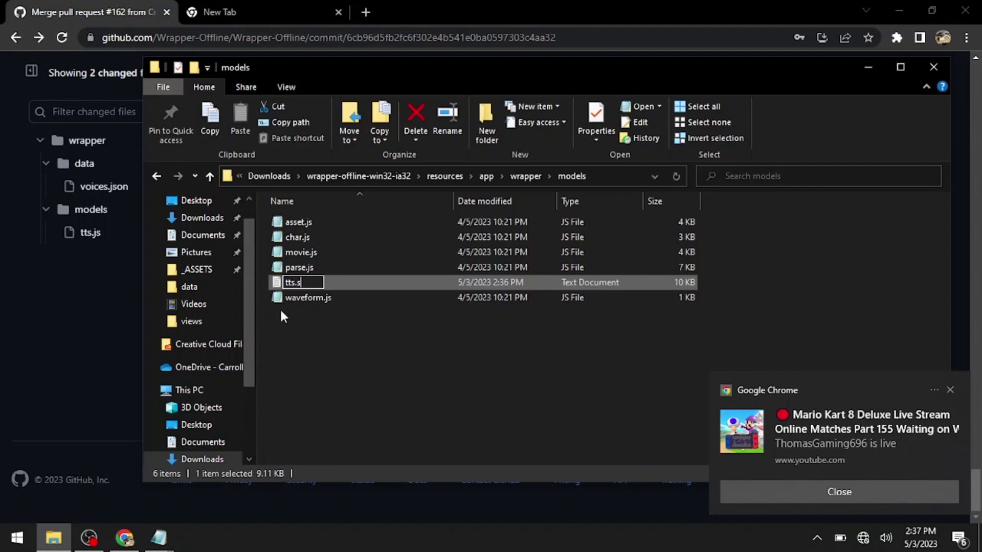
type("js")
key("Return")
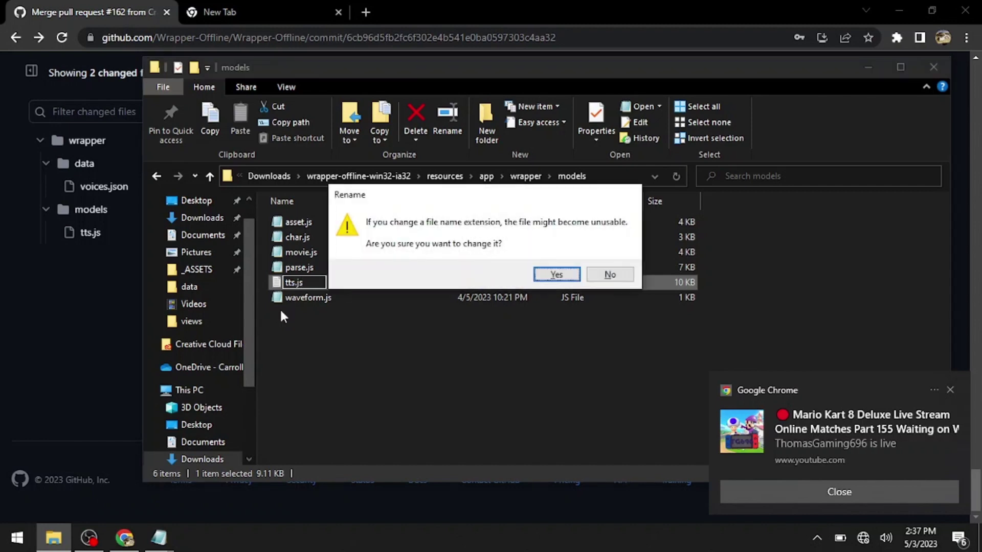
left_click(546, 276)
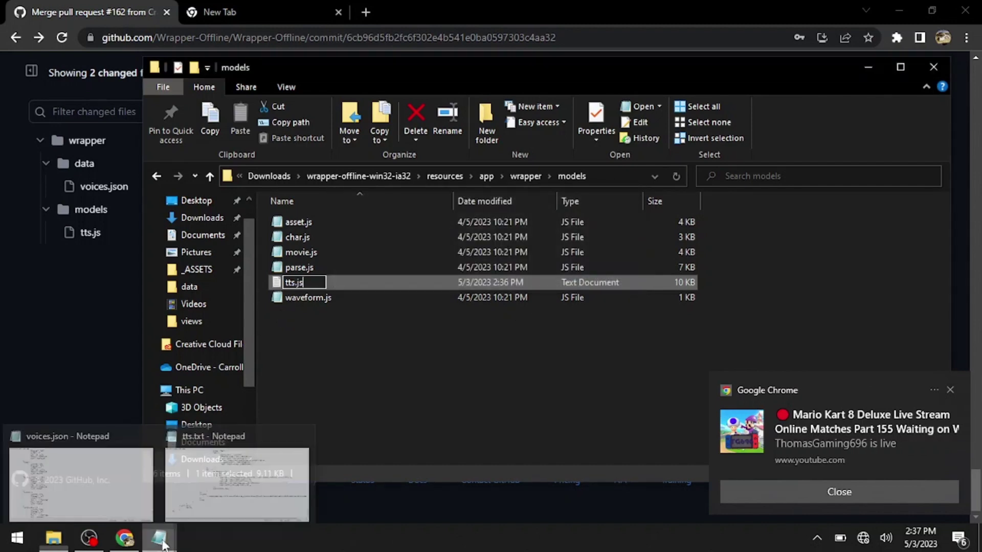
key("Return")
left_click(407, 353)
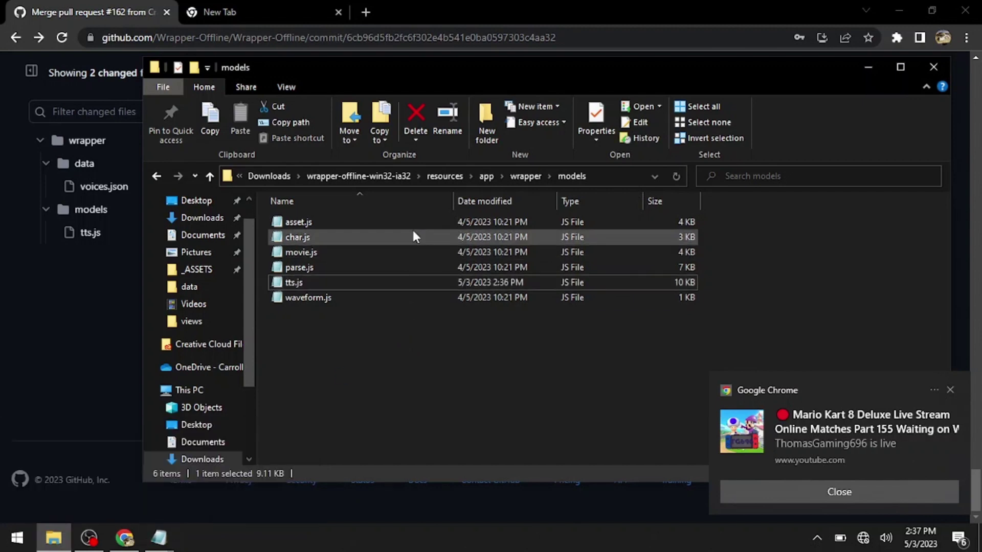
left_click(361, 176)
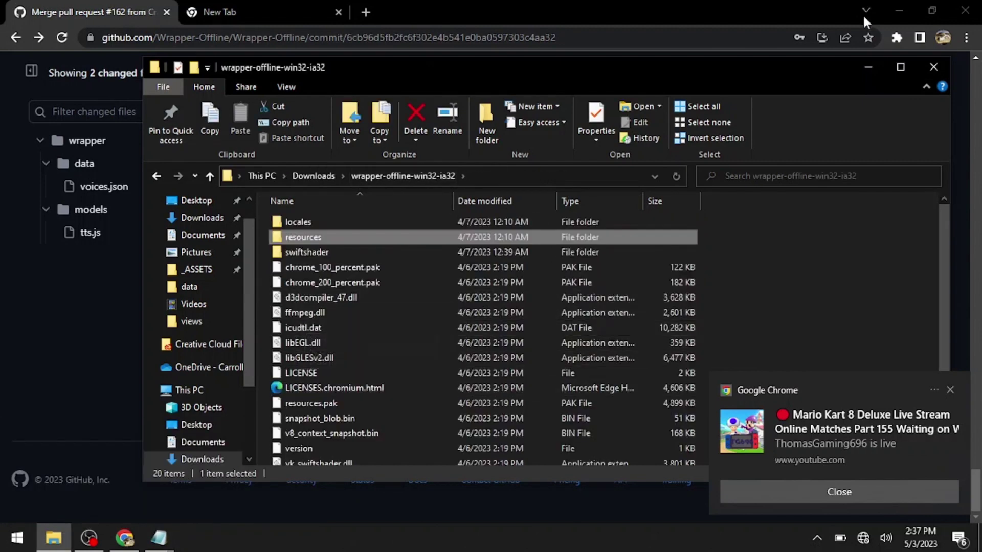
- Launch wrapper-offline.exe from the maximized folder, dismissing a Chrome notification and peeking at hidden tray icons
left_click(903, 71)
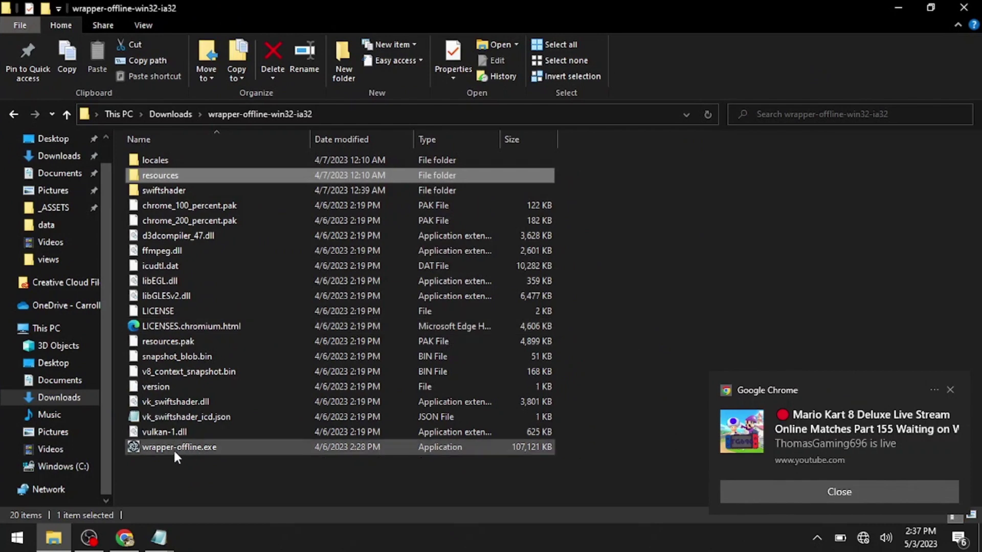
double_click(174, 451)
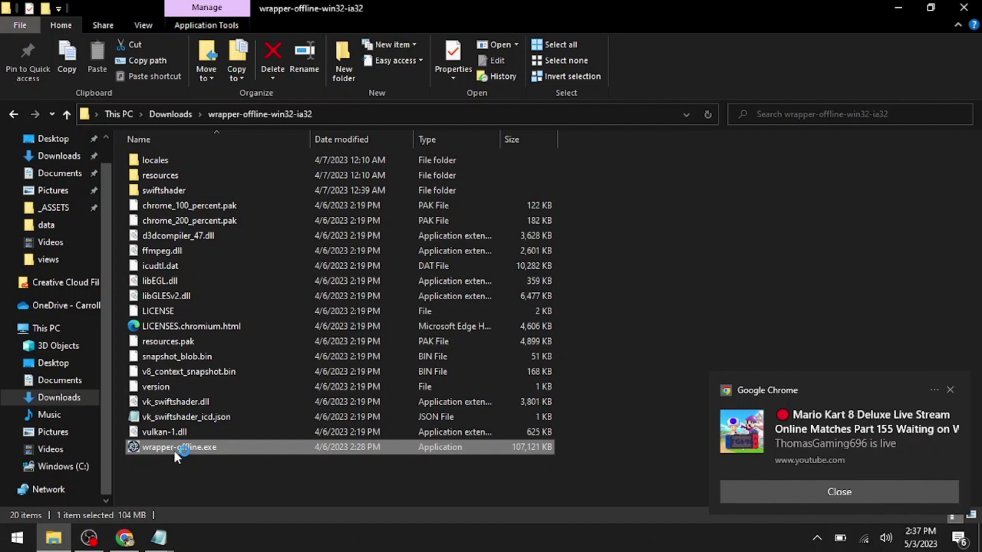
left_click(951, 391)
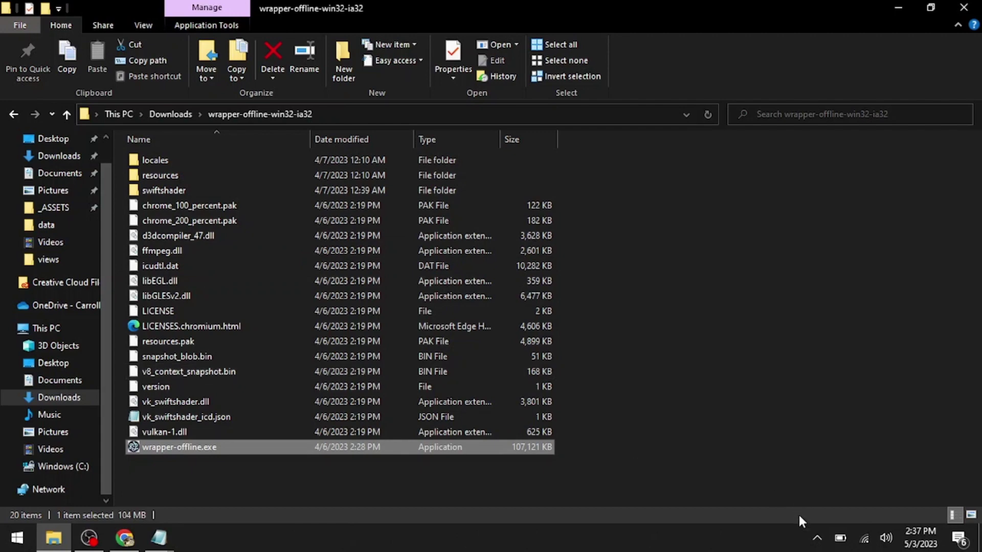
left_click(817, 538)
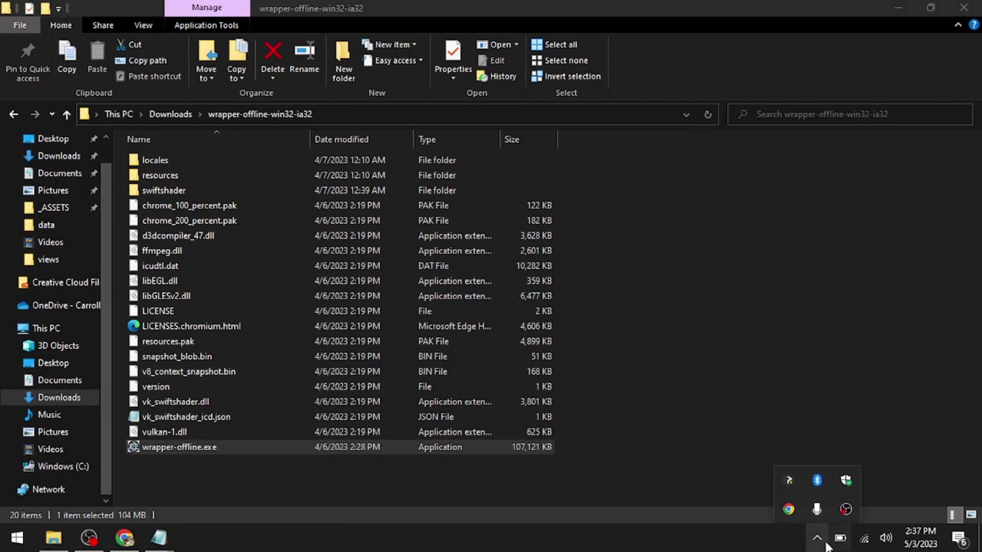
left_click(818, 512)
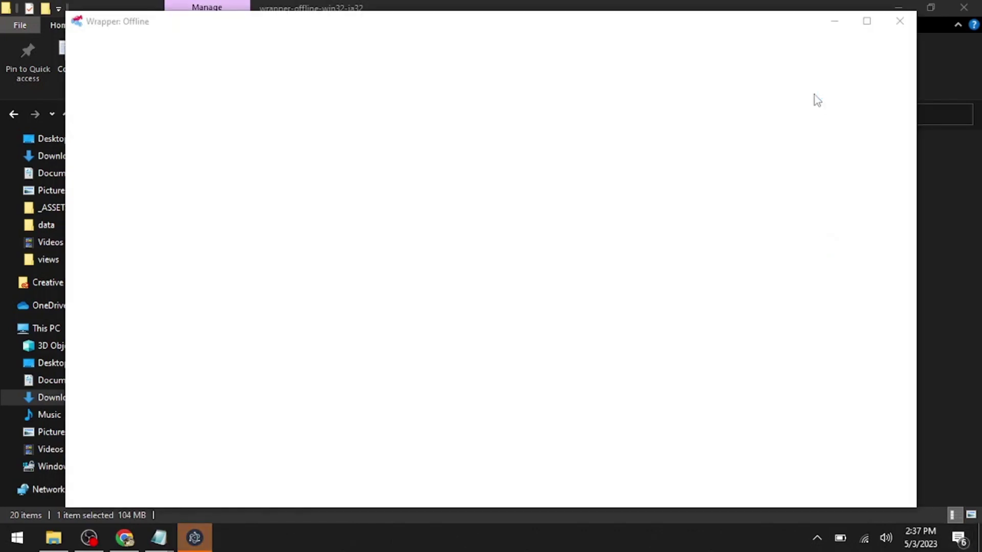
- Clear the Google Chrome notifications from Action Center and close the panel
key("super+a")
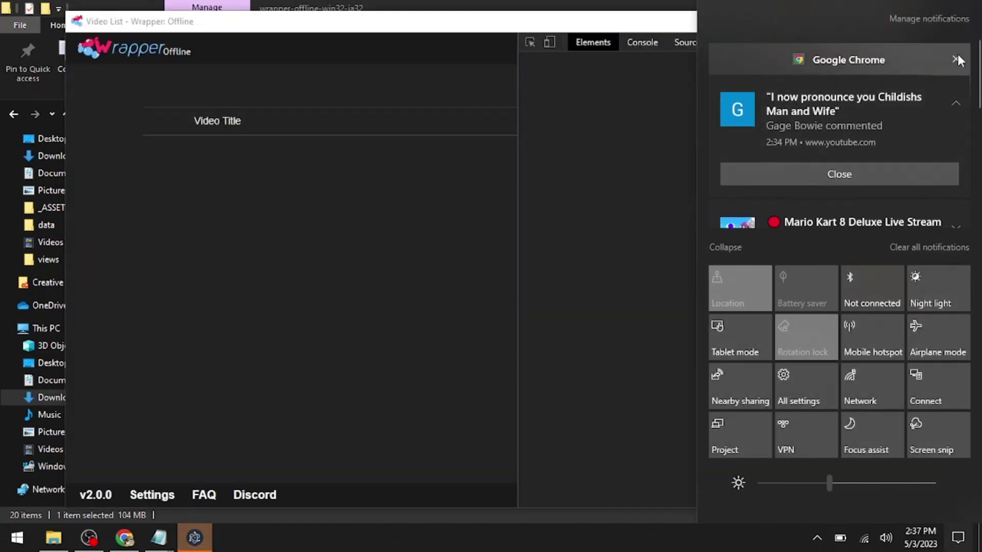
left_click(958, 54)
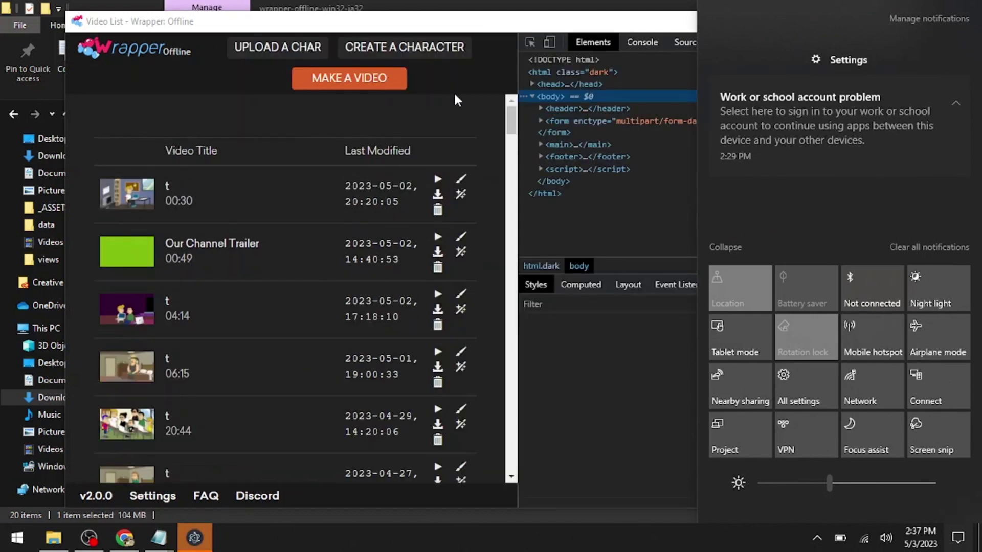
left_click(455, 94)
- Maximize Wrapper: Offline and start a new video with the Comedy World theme
left_click(899, 45)
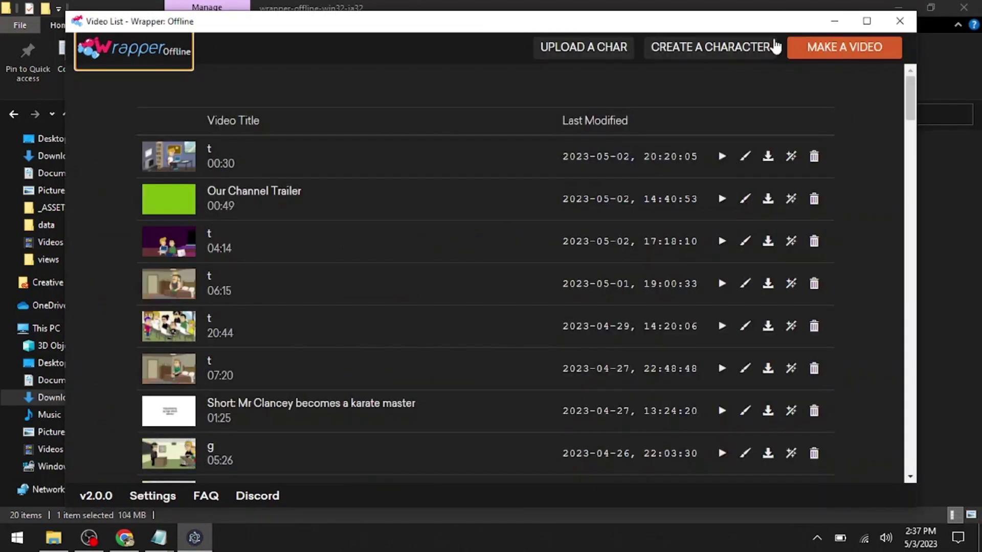
left_click(821, 56)
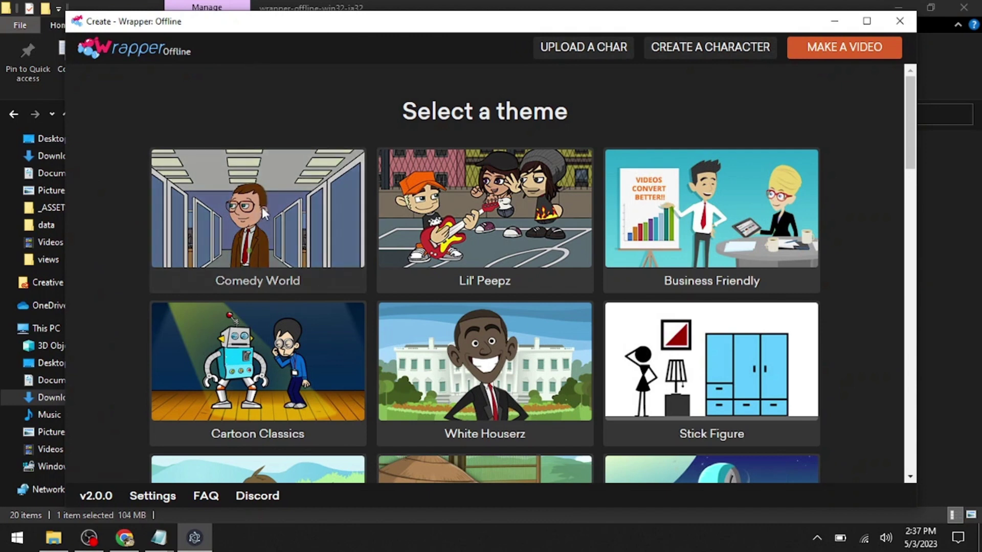
left_click(264, 215)
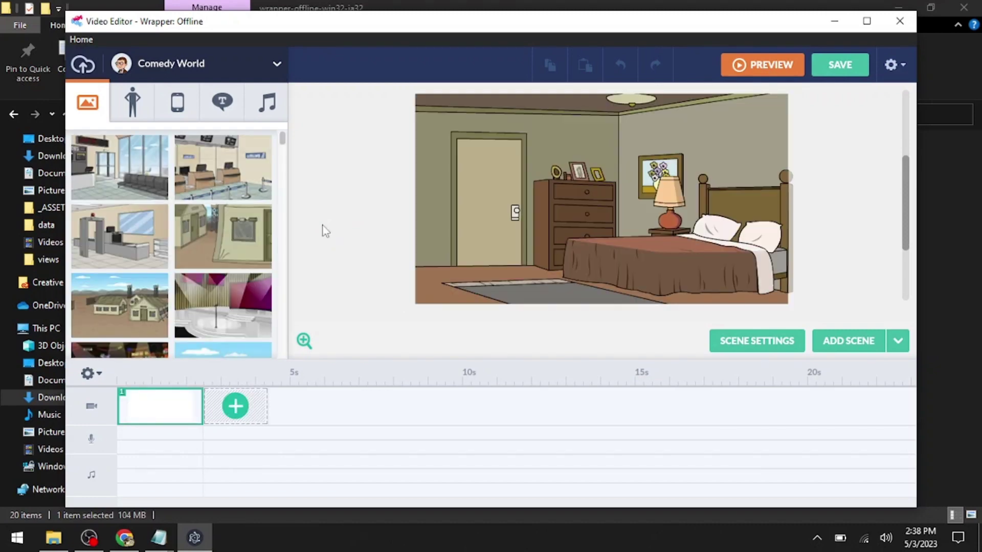
- Set the scene's narration to text-to-speech with the Kidaroo voice
left_click(741, 341)
left_click(172, 131)
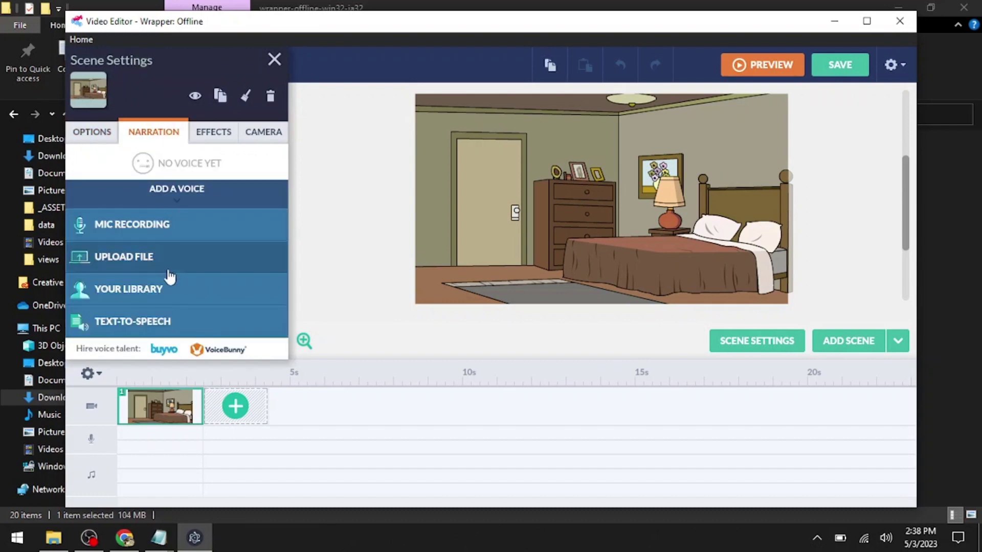
left_click(279, 321)
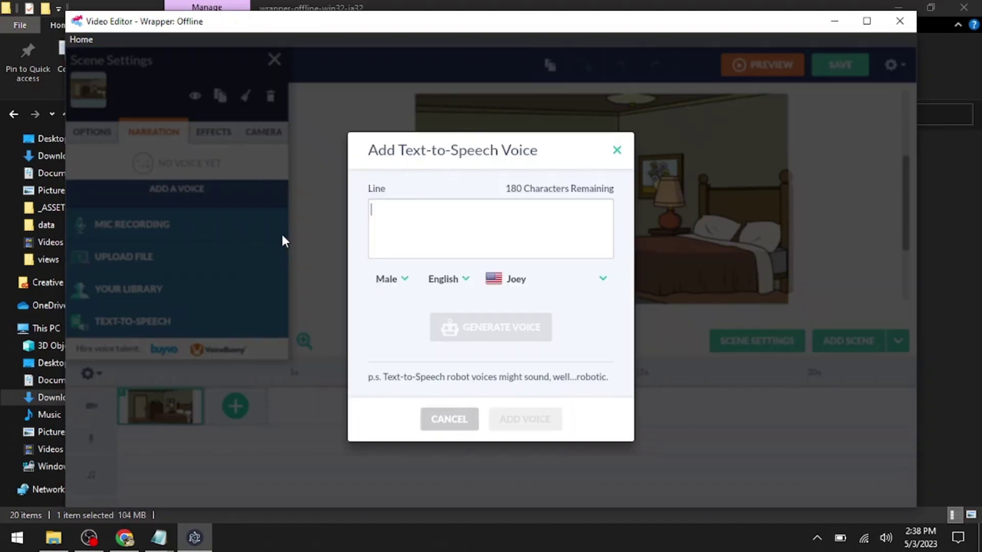
left_click(533, 284)
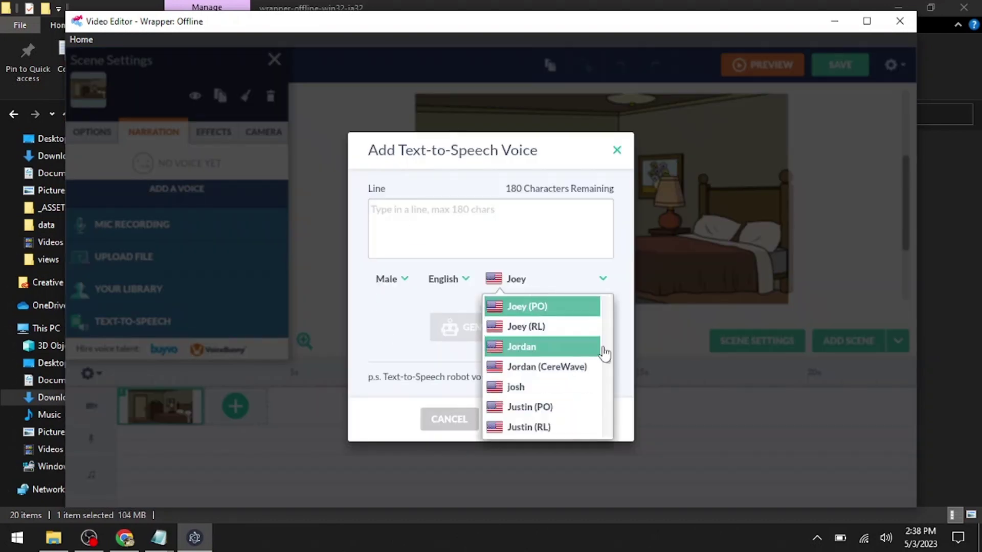
left_click_drag(613, 361, 613, 364)
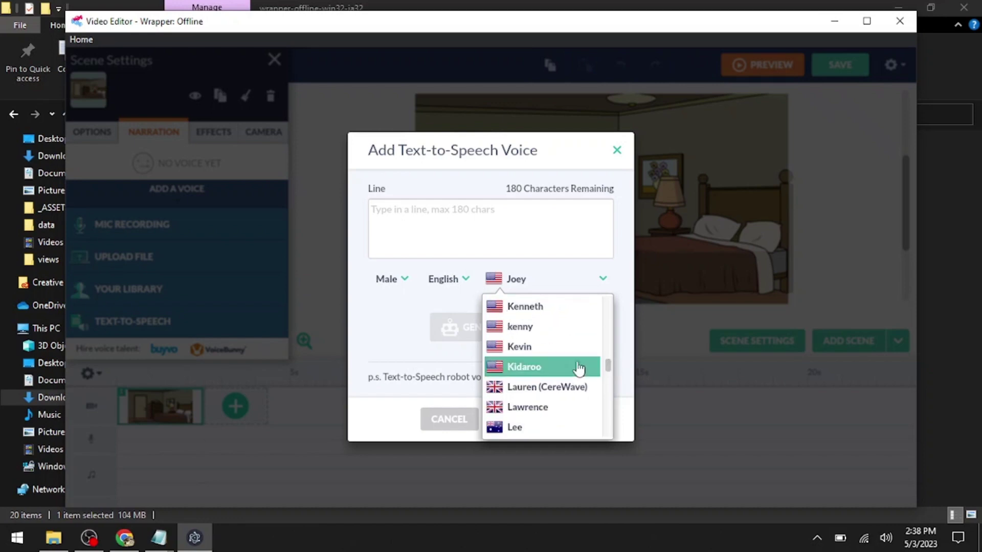
left_click(534, 368)
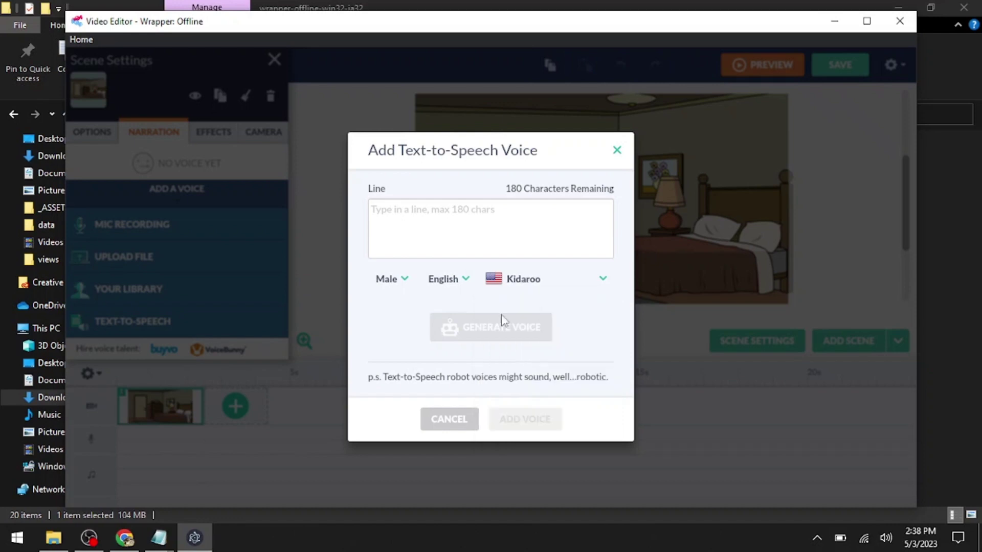
- Generate and add a Kidaroo line reading 'test', then remove that narration clip
left_click(434, 237)
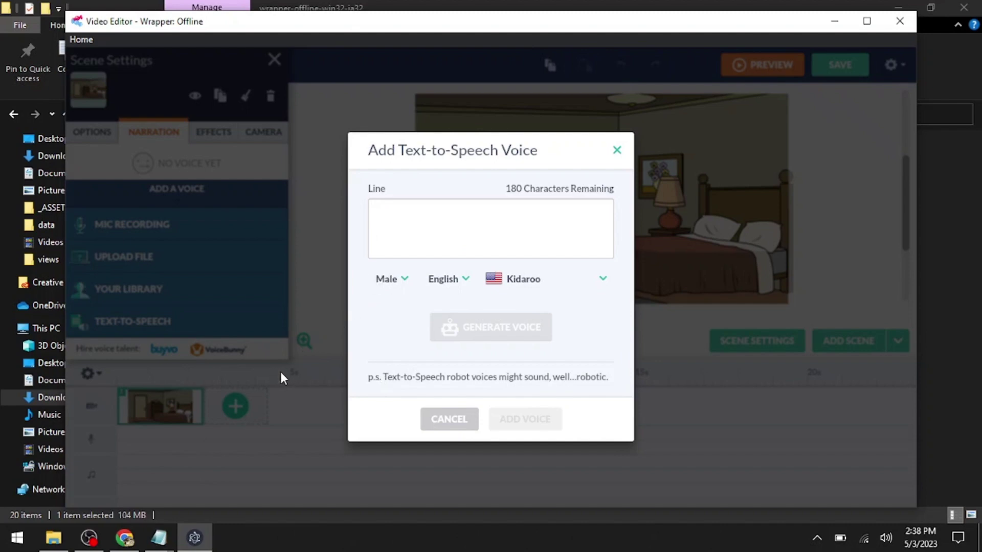
type("test")
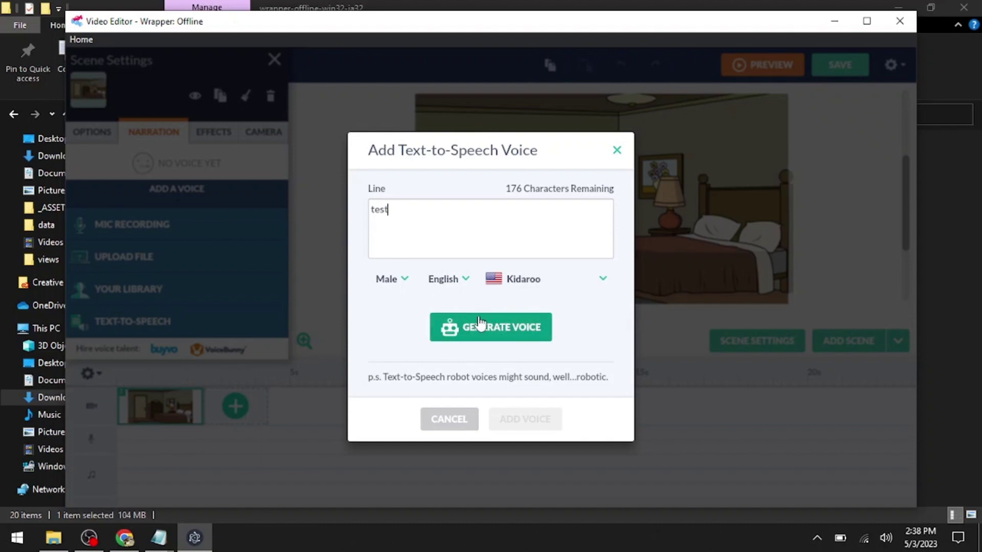
left_click(439, 331)
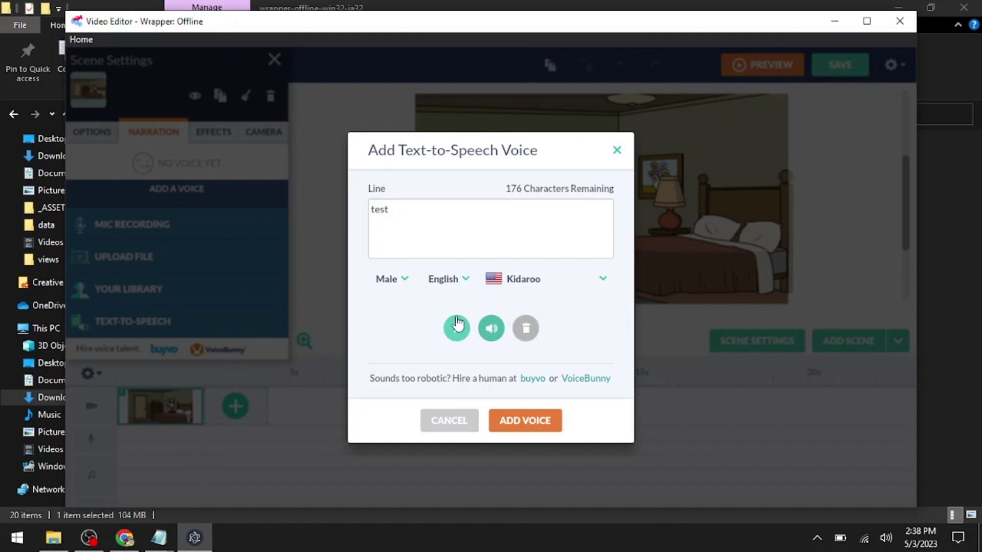
left_click(524, 420)
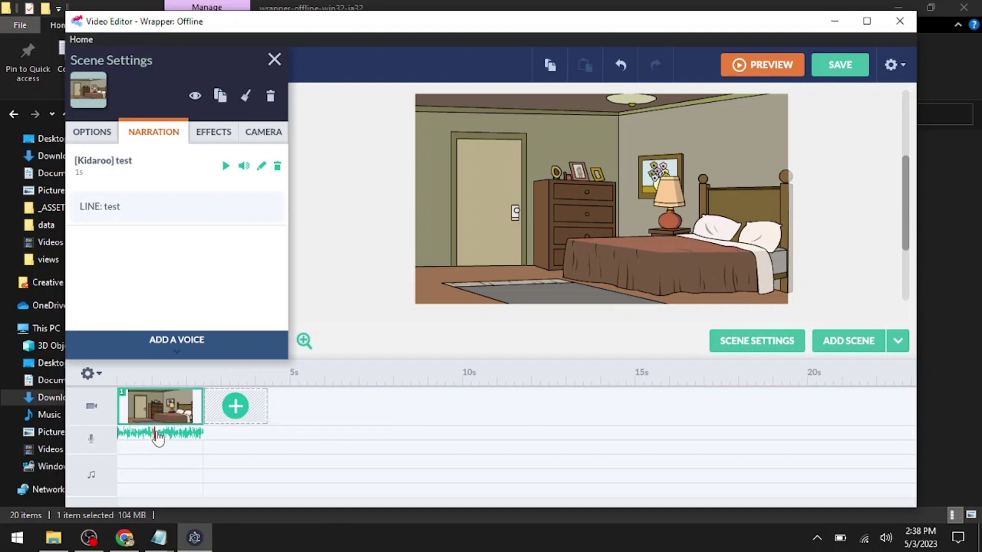
right_click(159, 437)
left_click(185, 411)
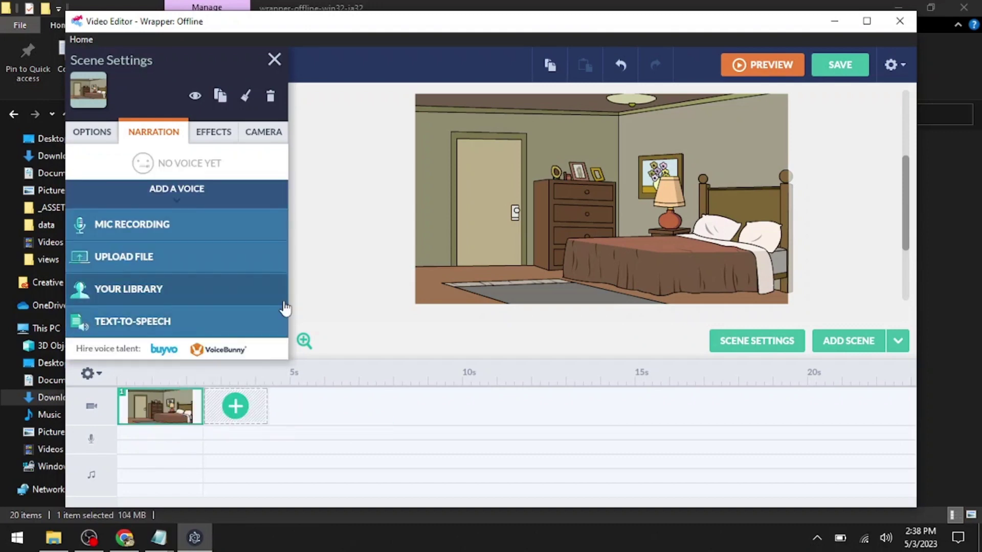
- Minimize the editor and load YouTube Studio from Chrome's new-tab YT Studio shortcut
left_click(836, 22)
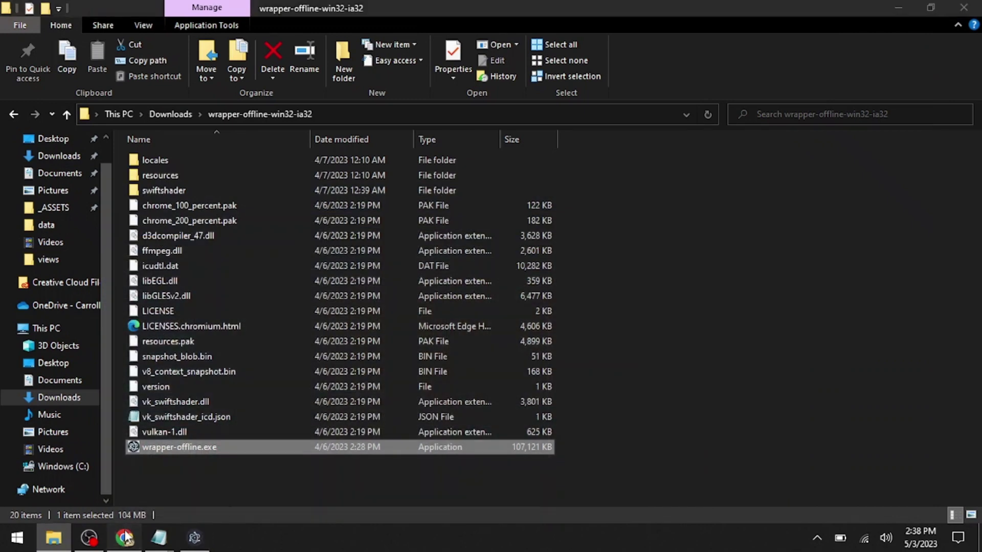
left_click(124, 537)
left_click(220, 15)
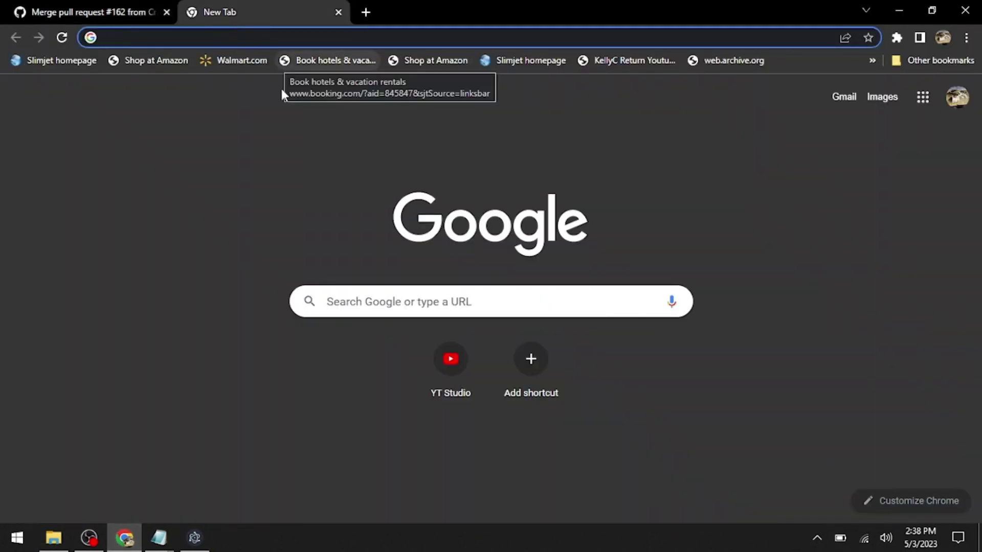
left_click(450, 391)
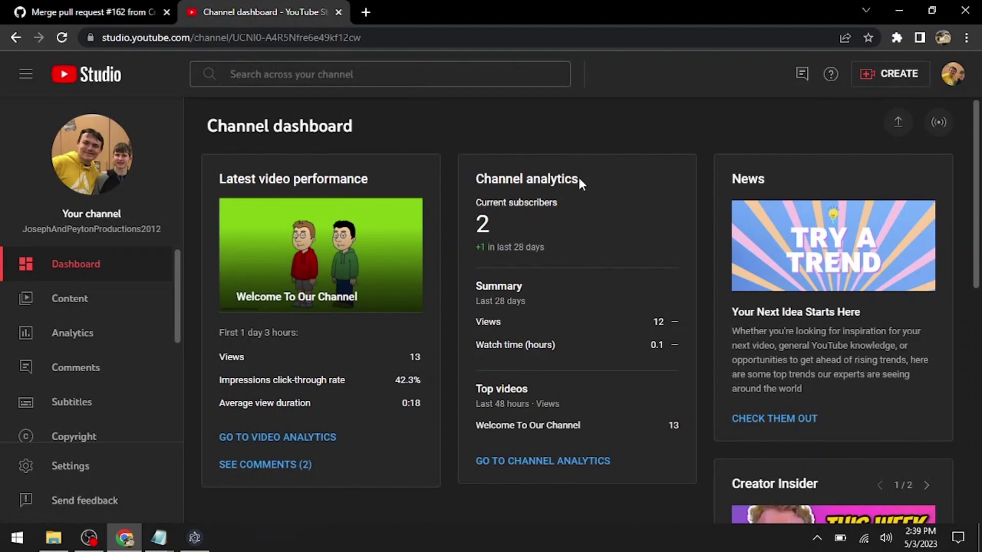
scroll(491, 358, "down", 2)
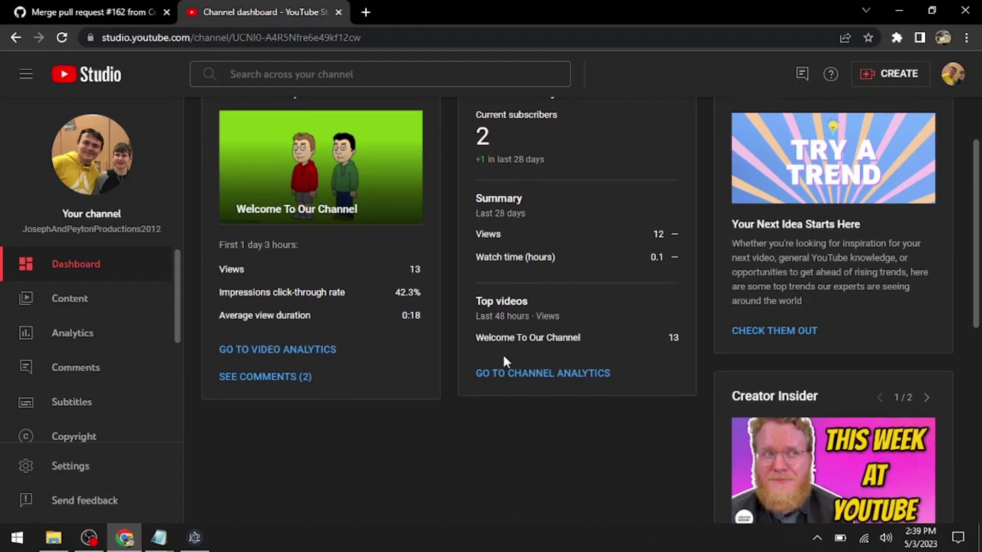
scroll(438, 407, "up", 2)
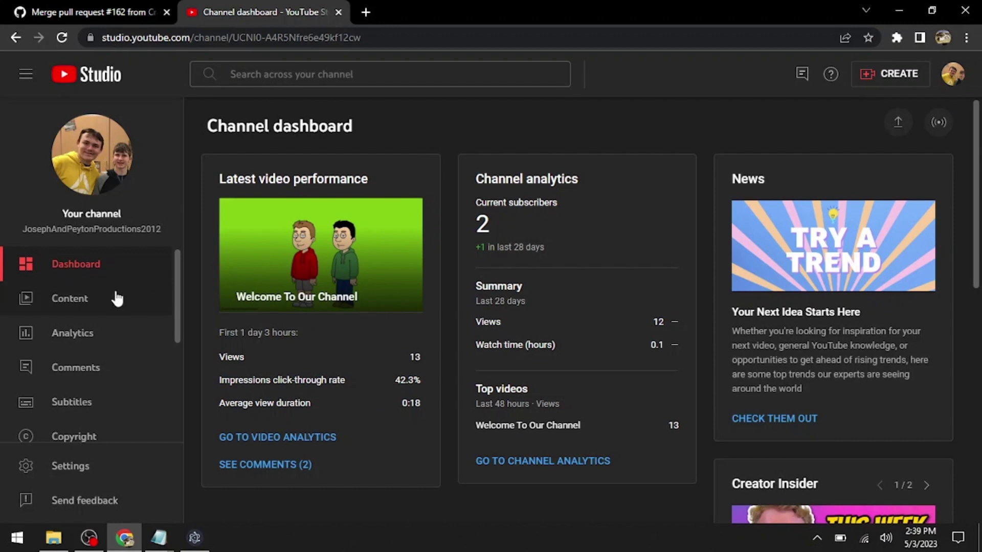
- Check the Content list, return to Dashboard, then switch to another channel via Switch account
left_click(96, 302)
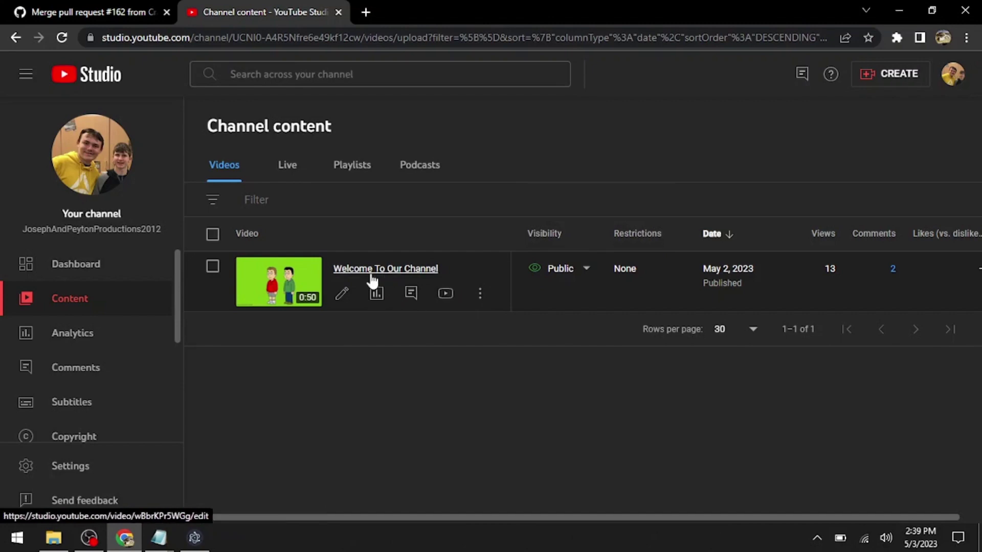
left_click(61, 276)
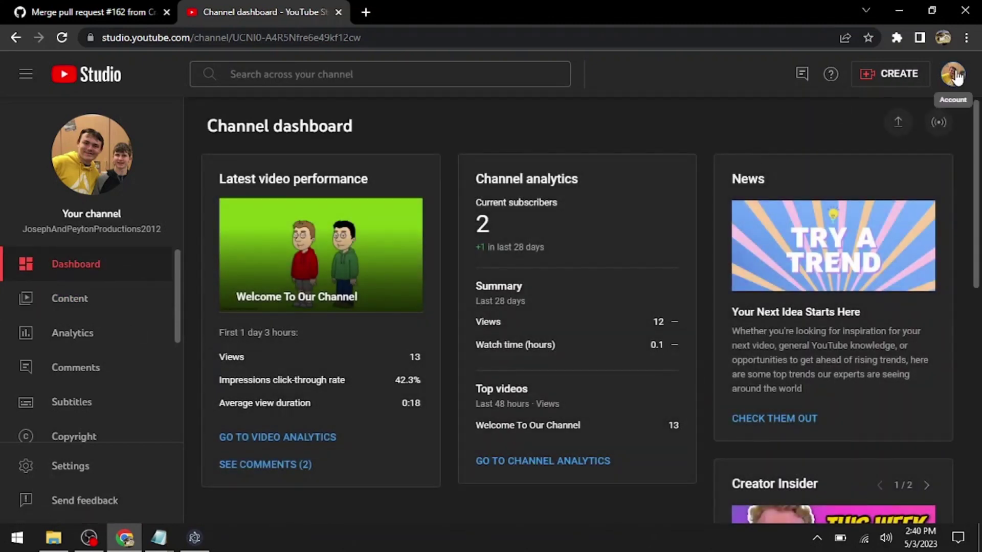
left_click(955, 75)
left_click(837, 225)
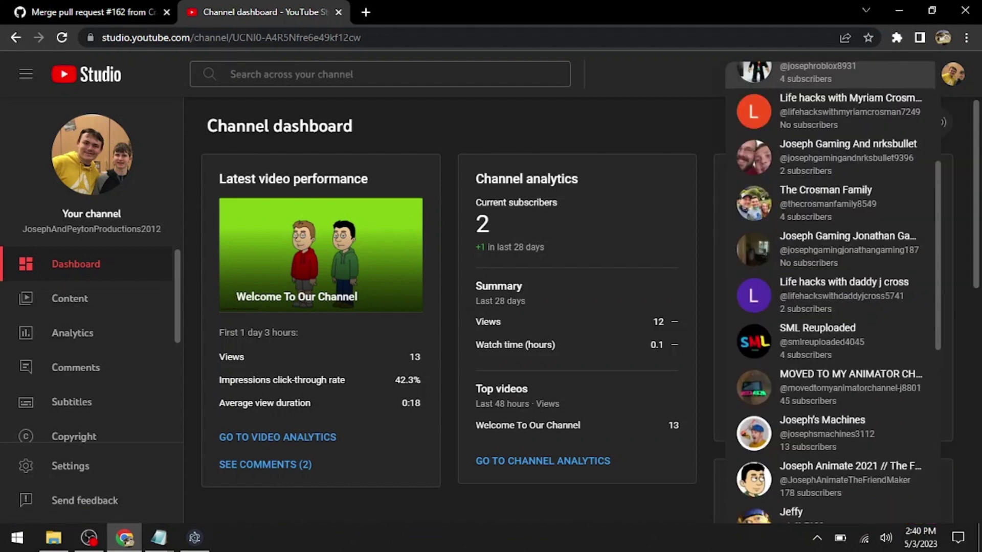
scroll(837, 225, "down", 2)
scroll(837, 225, "down", 2)
scroll(837, 225, "down", 2)
left_click(813, 421)
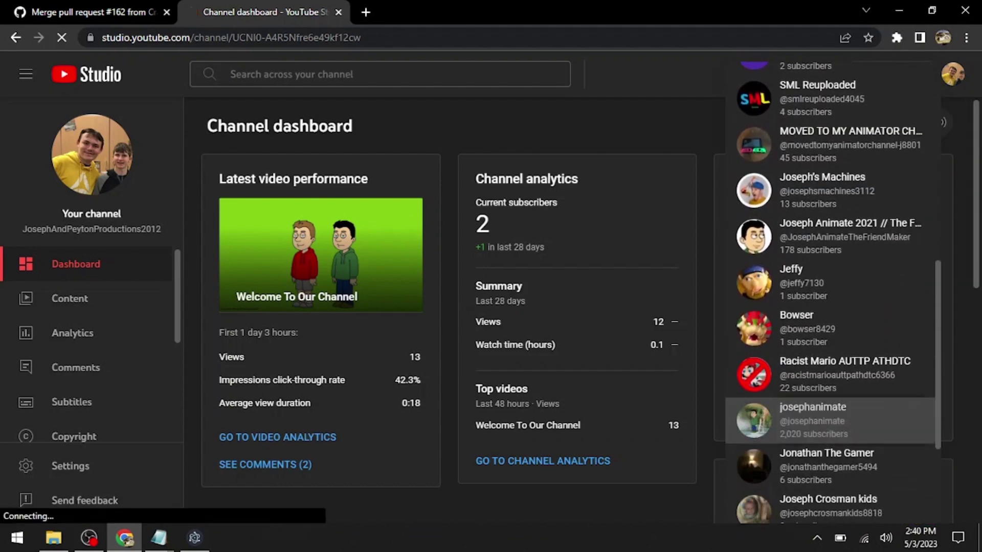